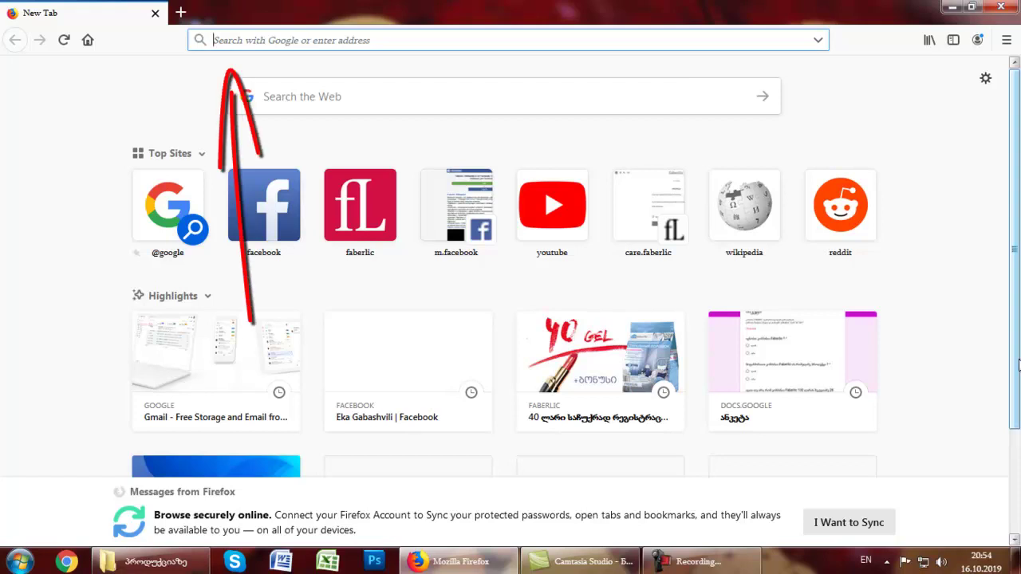
Load gmail.com in Firefox and begin creating a new Google account.
{"action": "type", "text": "g"}
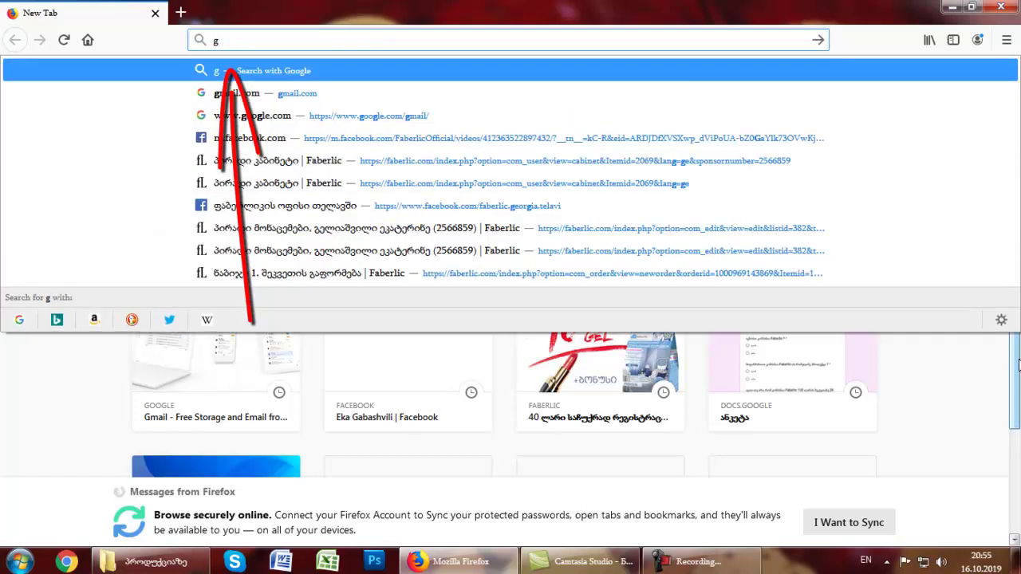
{"action": "type", "text": "mail.com"}
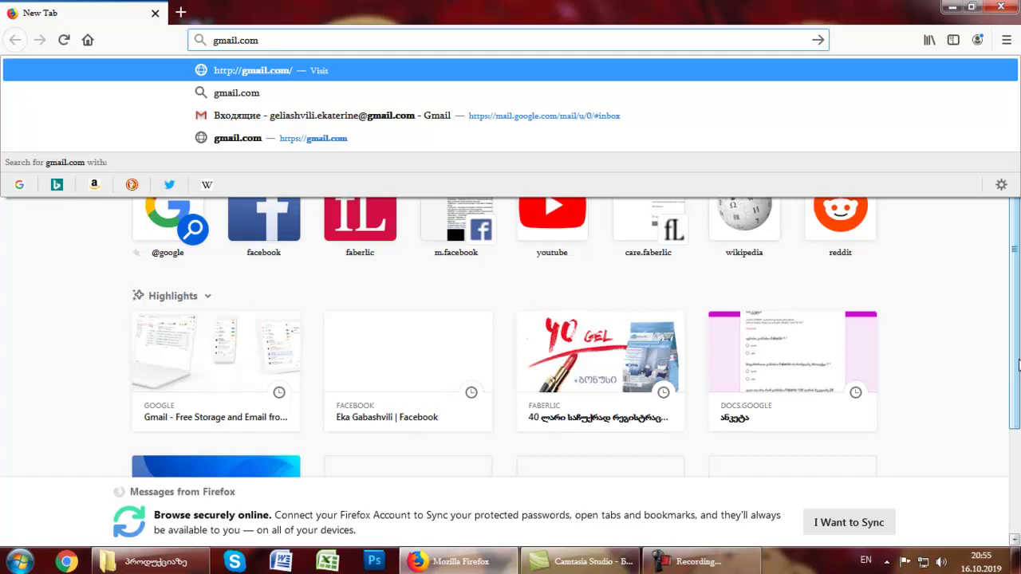
{"action": "key", "text": "Return"}
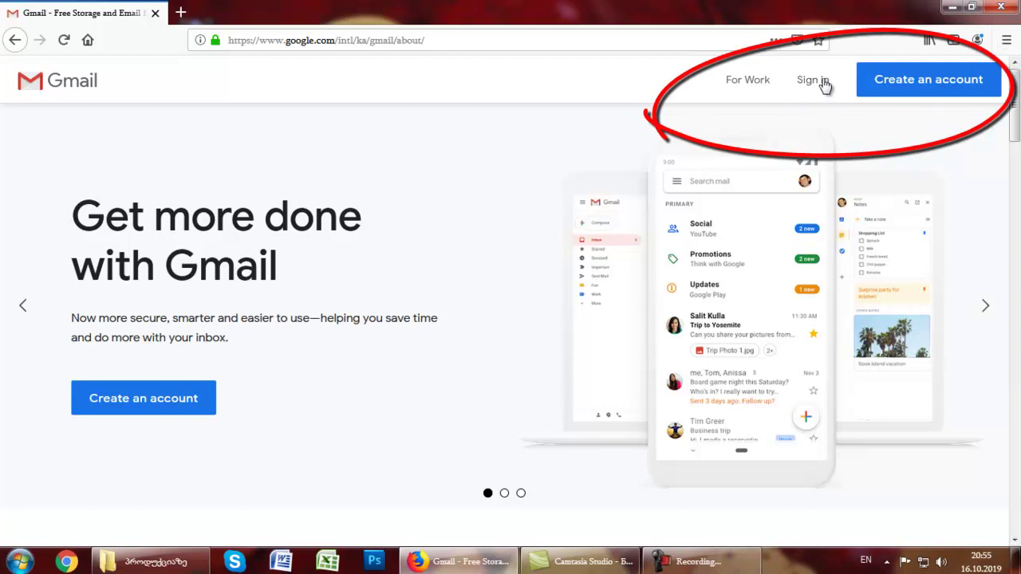
{"action": "left_click", "coordinate": [945, 86]}
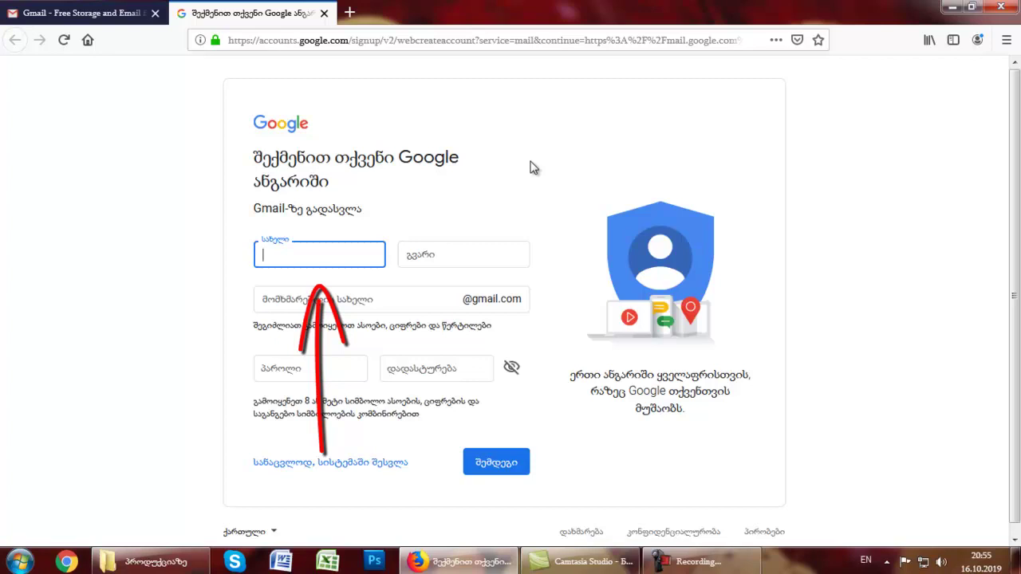
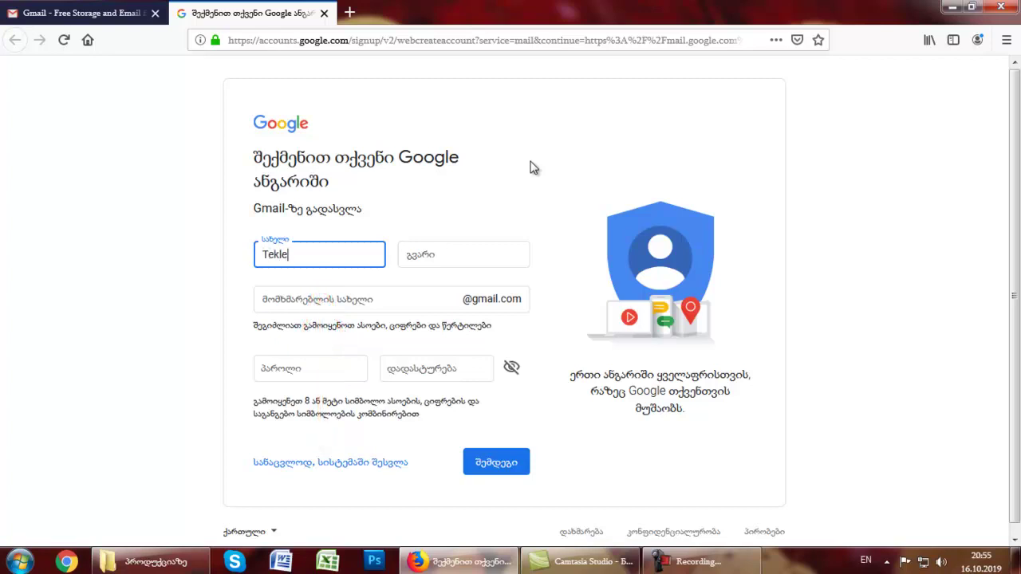
Enter the account holder's first name and surname.
{"action": "key", "text": "Tab"}
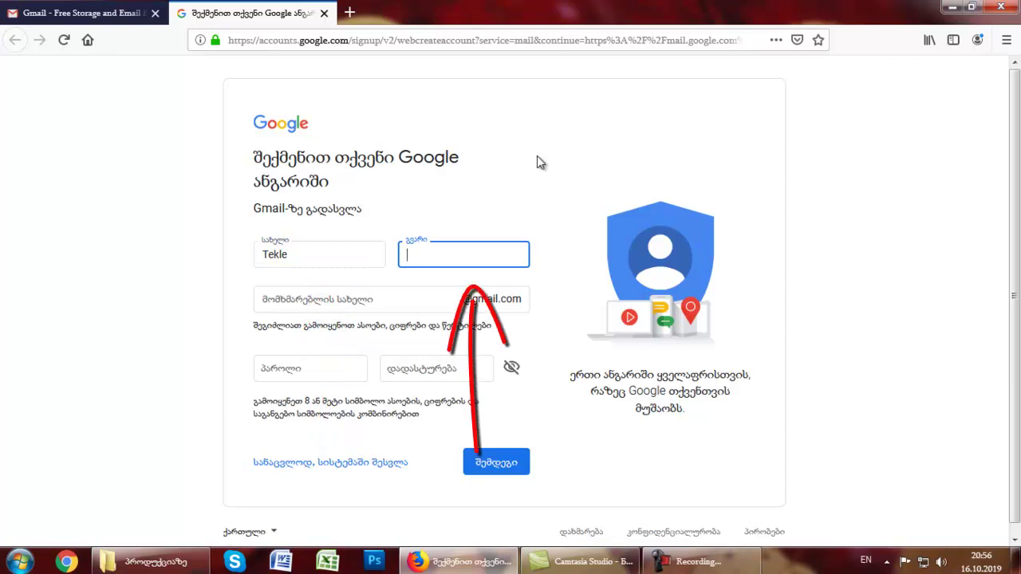
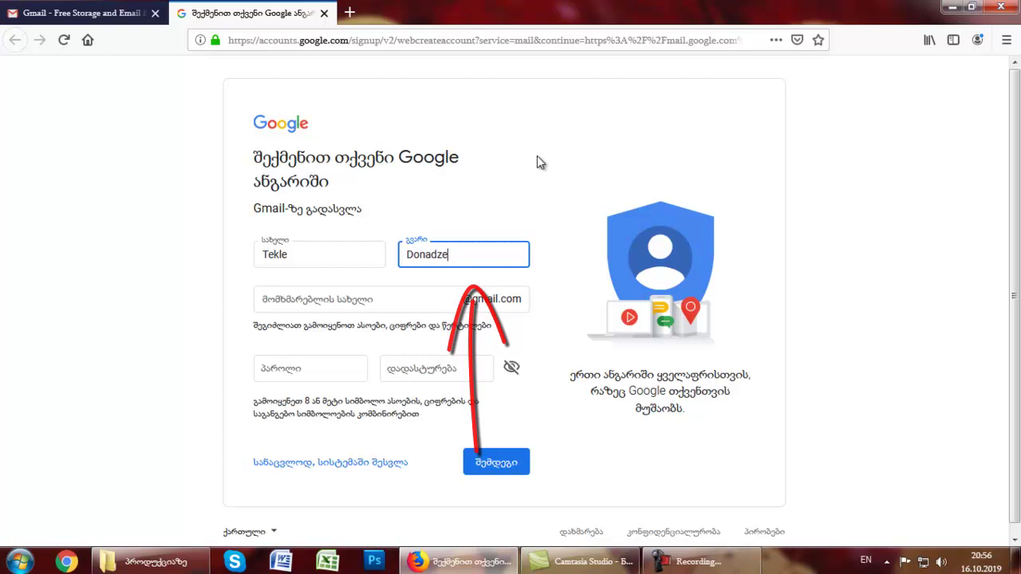
Pick one of Google's suggested Gmail usernames for the account.
{"action": "left_click", "coordinate": [388, 301]}
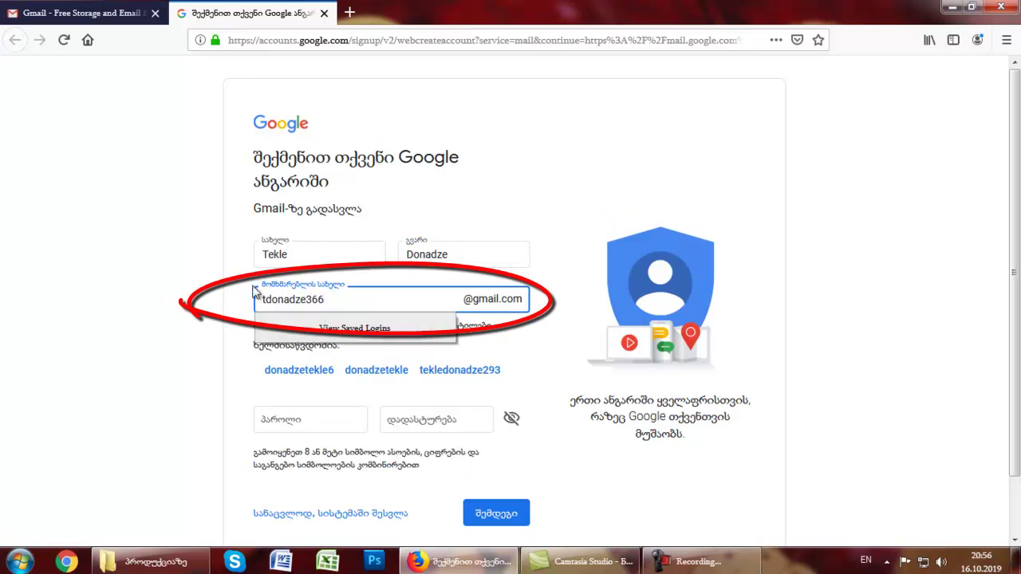
{"action": "left_click", "coordinate": [540, 335]}
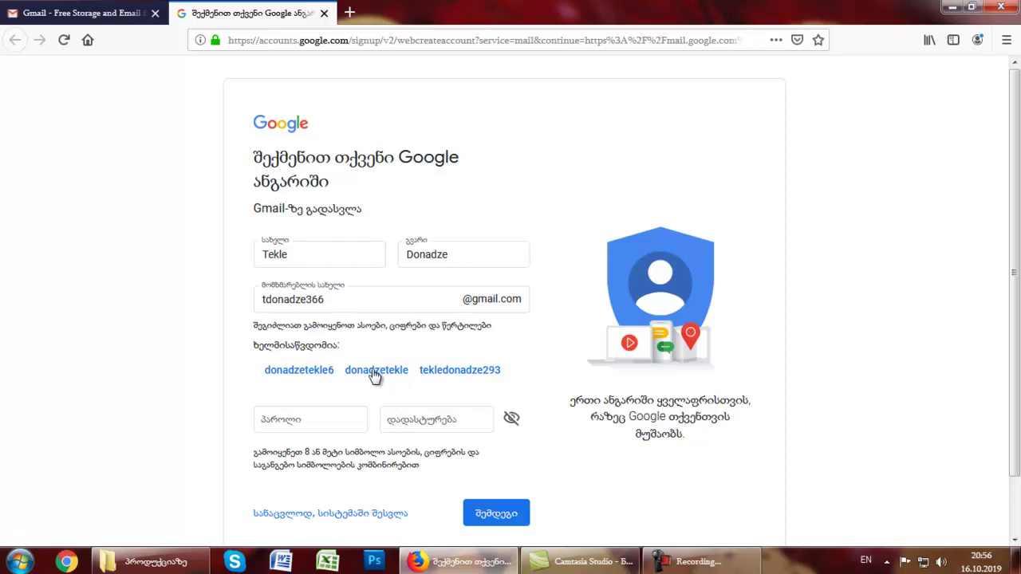
{"action": "left_click", "coordinate": [375, 371]}
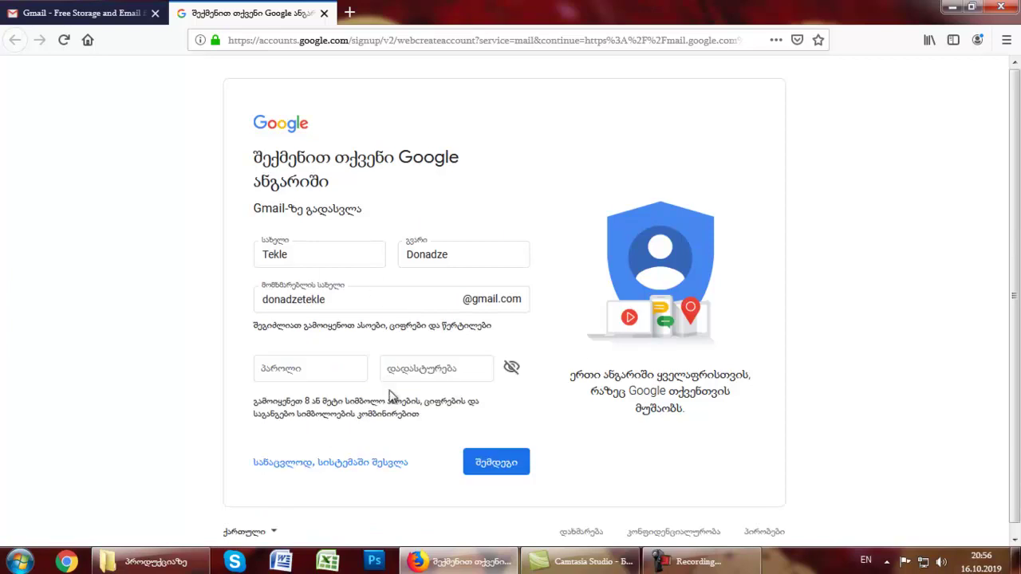
Enter the account password and retype it in the confirmation field.
{"action": "left_click", "coordinate": [291, 372]}
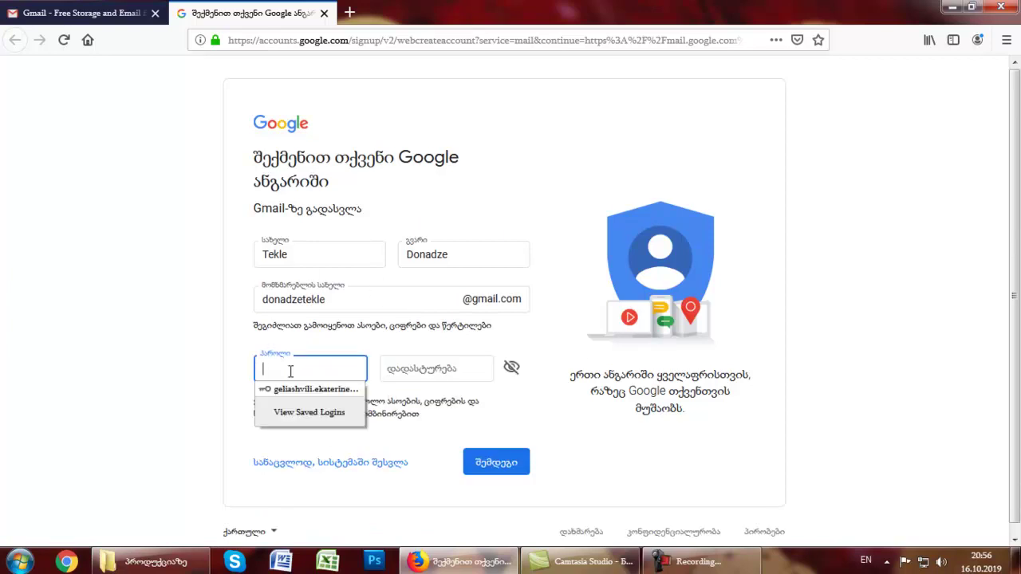
{"action": "type", "text": "•••••"}
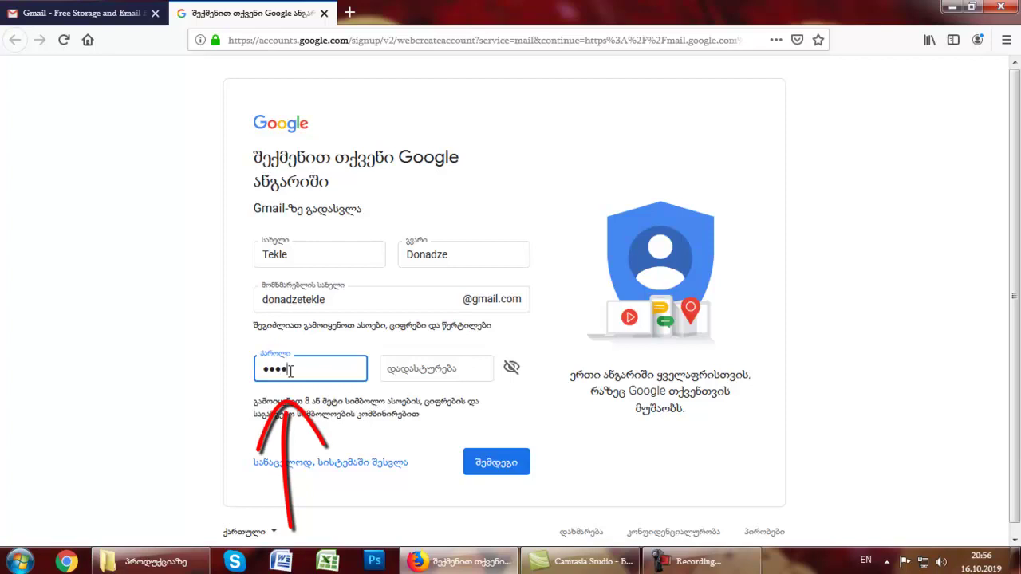
{"action": "type", "text": "•••"}
{"action": "key", "text": "Tab"}
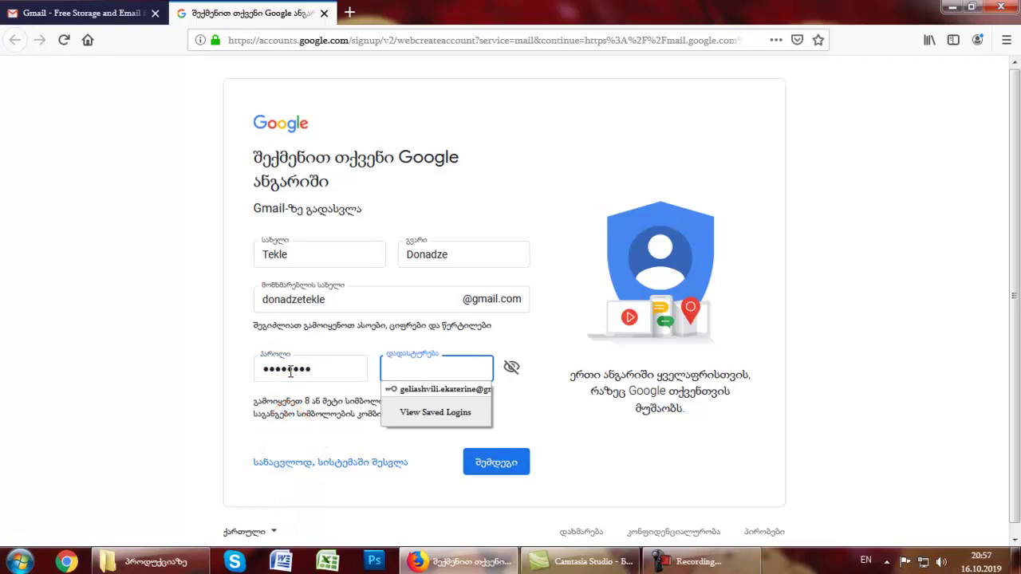
{"action": "type", "text": "•••"}
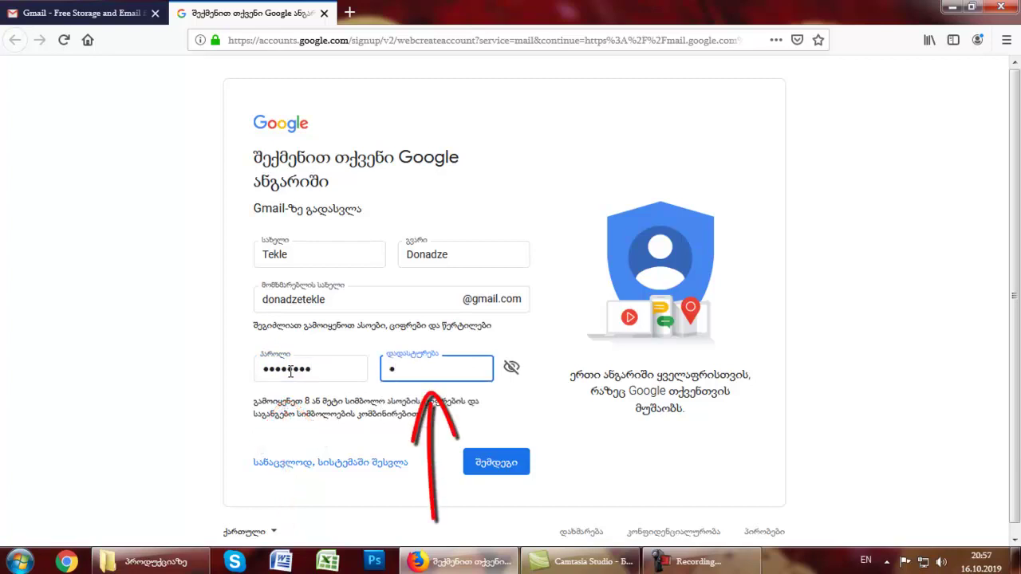
{"action": "type", "text": "••••••"}
{"action": "left_click", "coordinate": [541, 415]}
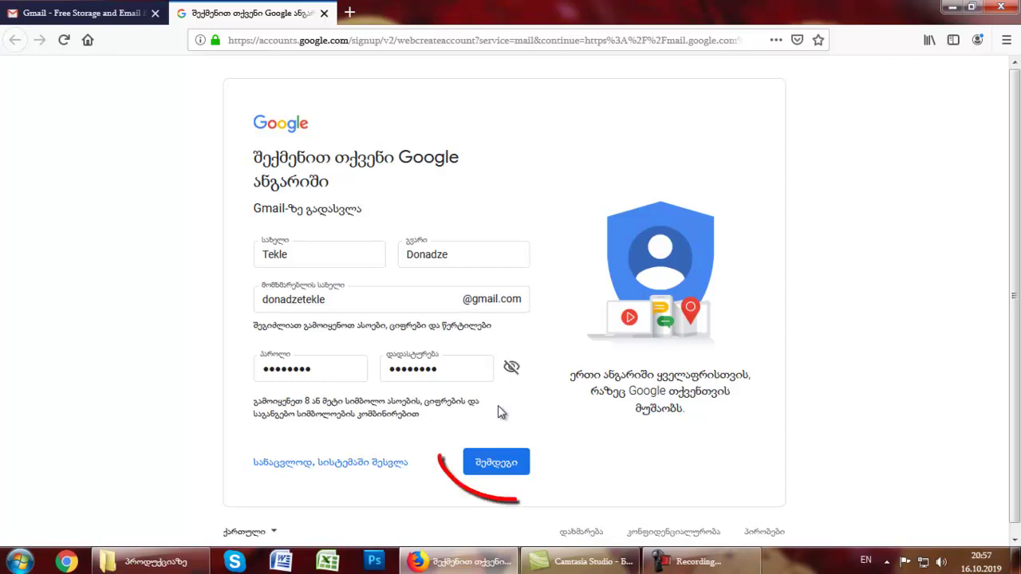
Submit the form, decline saving the login, and verify the phone number with the texted code.
{"action": "left_click", "coordinate": [498, 465]}
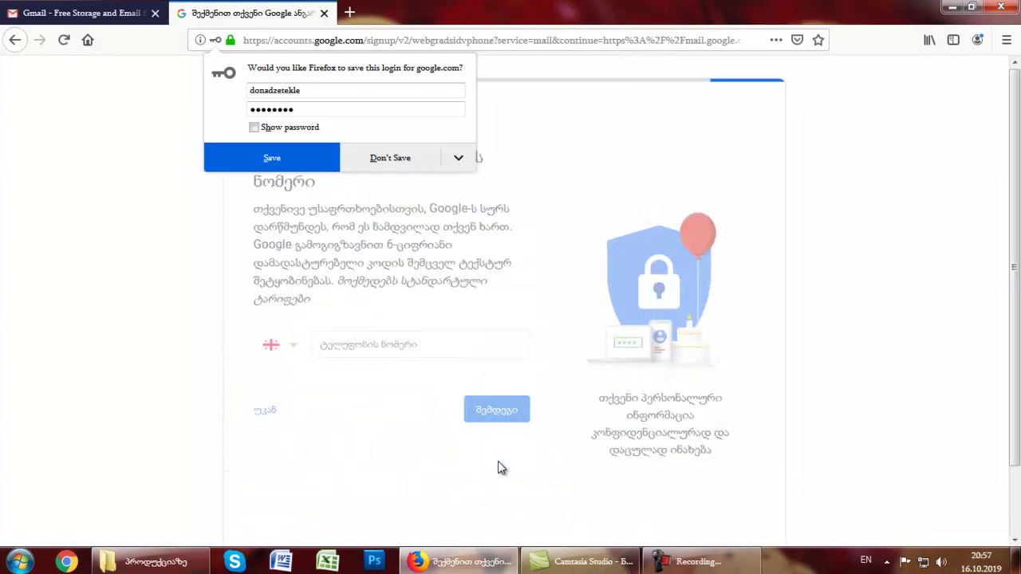
{"action": "left_click", "coordinate": [391, 158]}
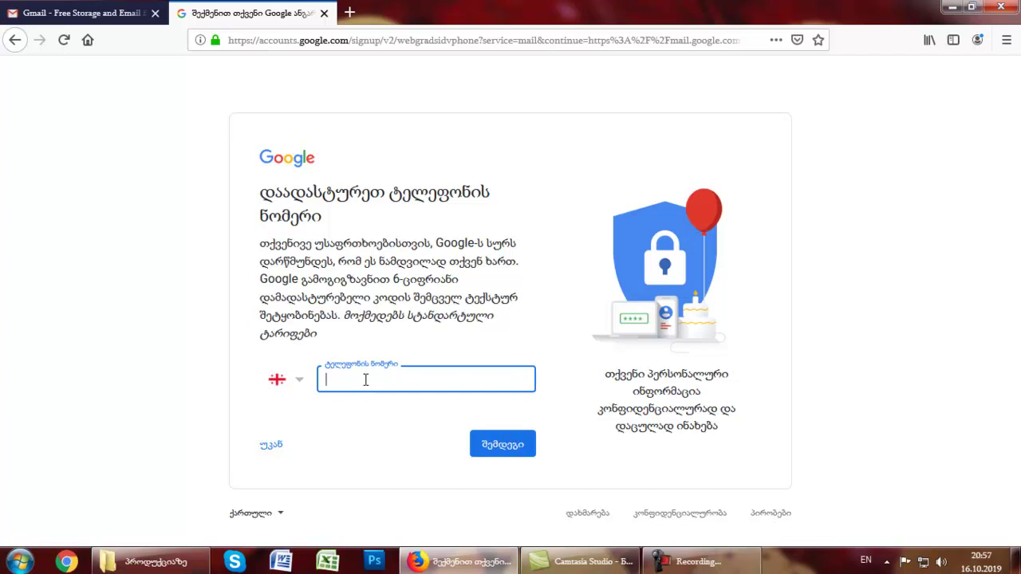
{"action": "left_click", "coordinate": [506, 447]}
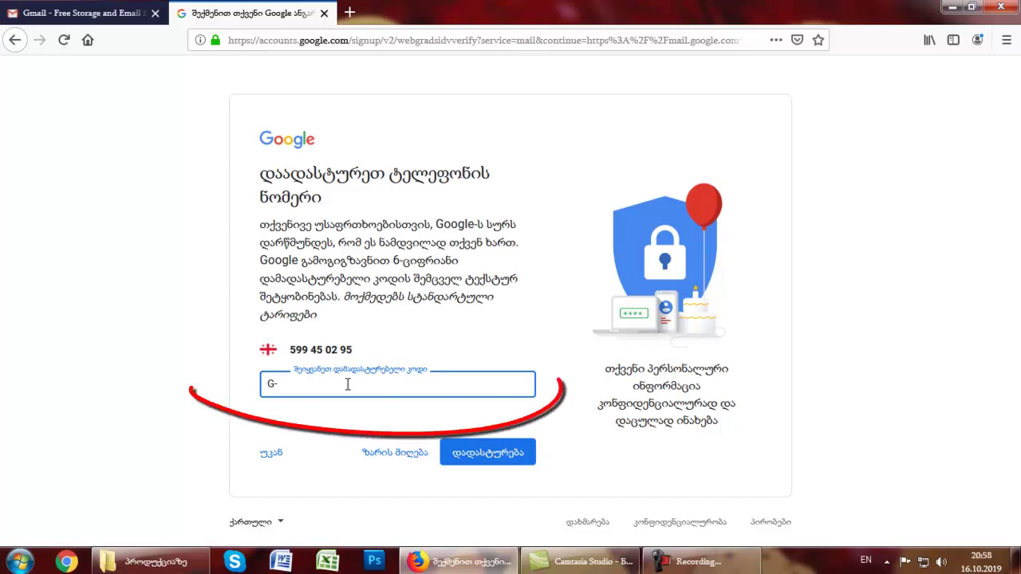
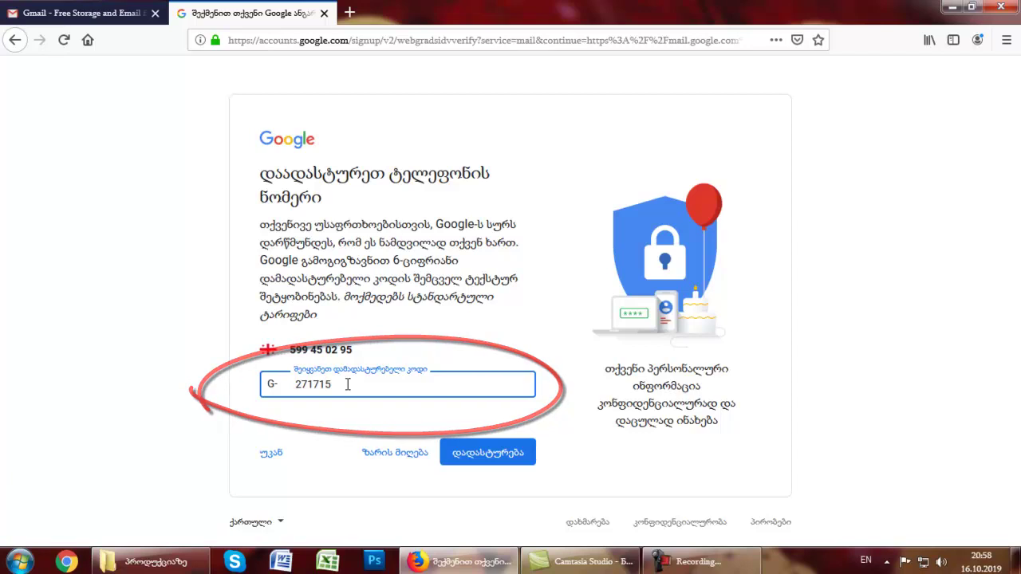
{"action": "left_click", "coordinate": [497, 455]}
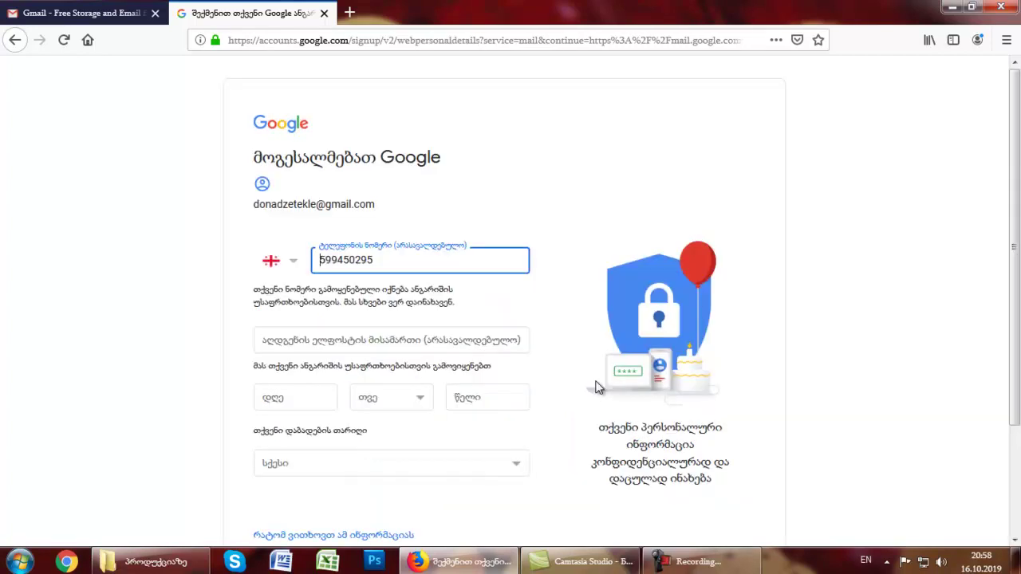
{"action": "scroll", "coordinate": [596, 388], "scroll_direction": "down", "scroll_amount": 2}
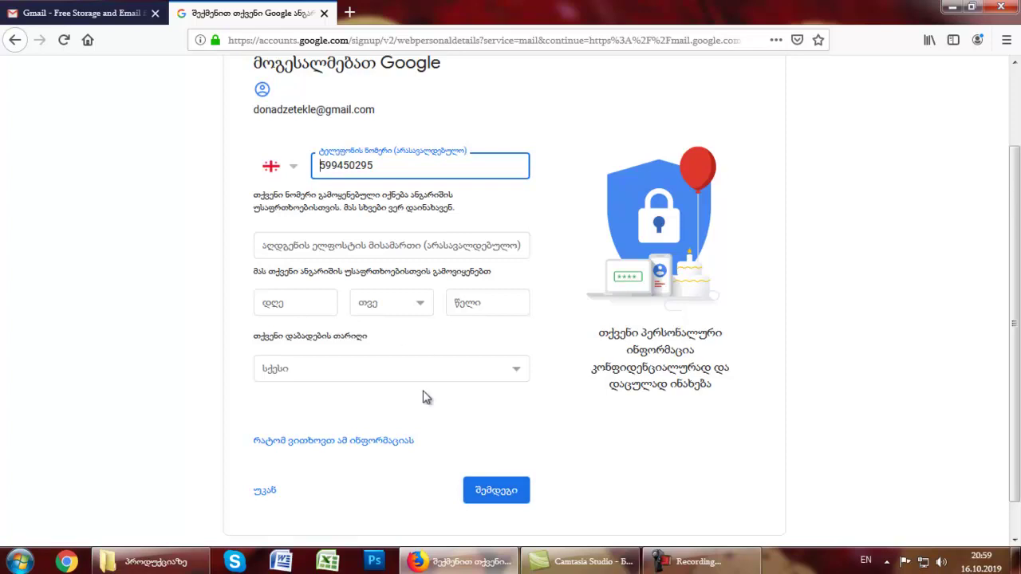
{"action": "left_click", "coordinate": [494, 498]}
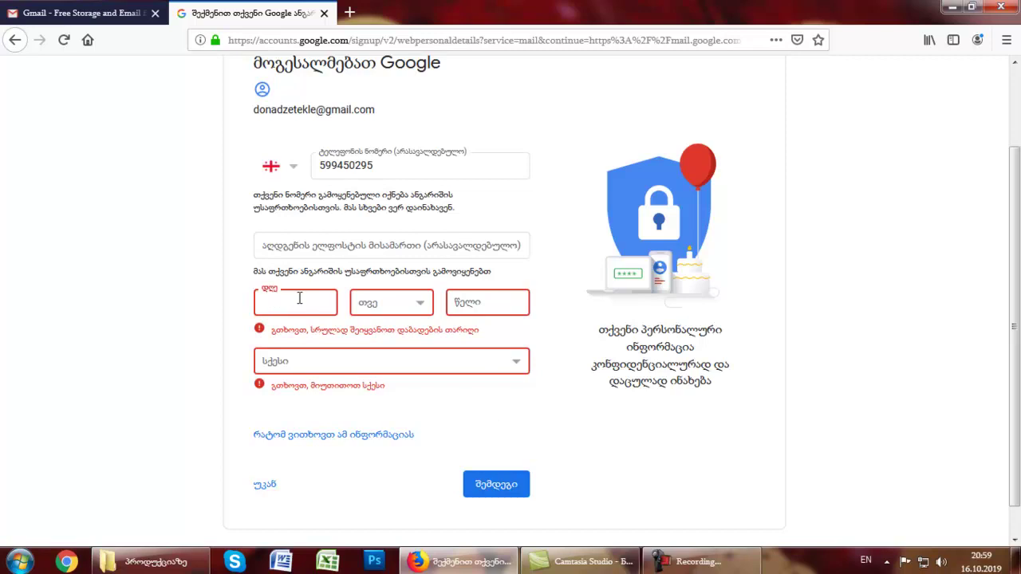
{"action": "left_click", "coordinate": [399, 307]}
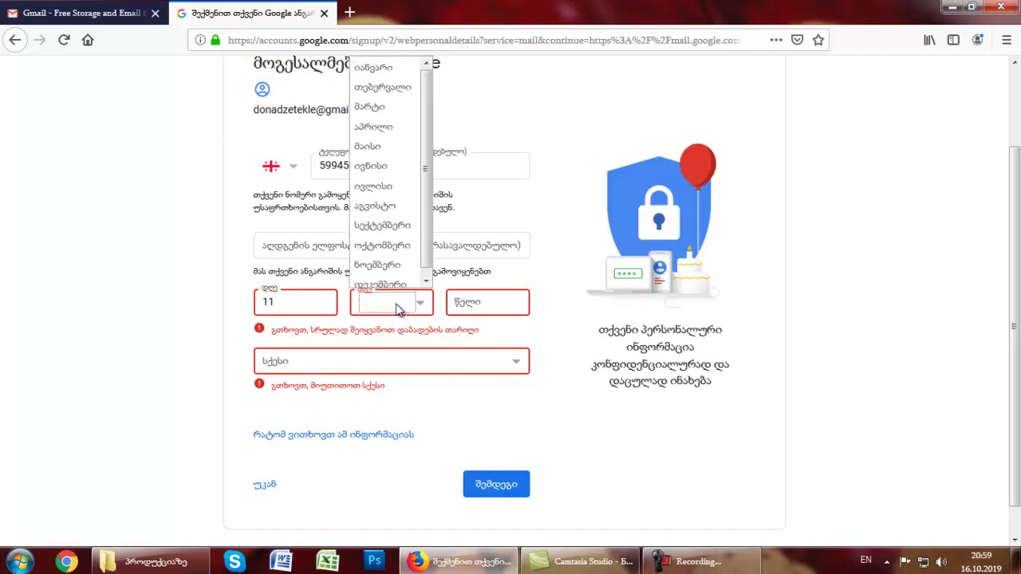
{"action": "left_click", "coordinate": [402, 140]}
{"action": "left_click", "coordinate": [483, 299]}
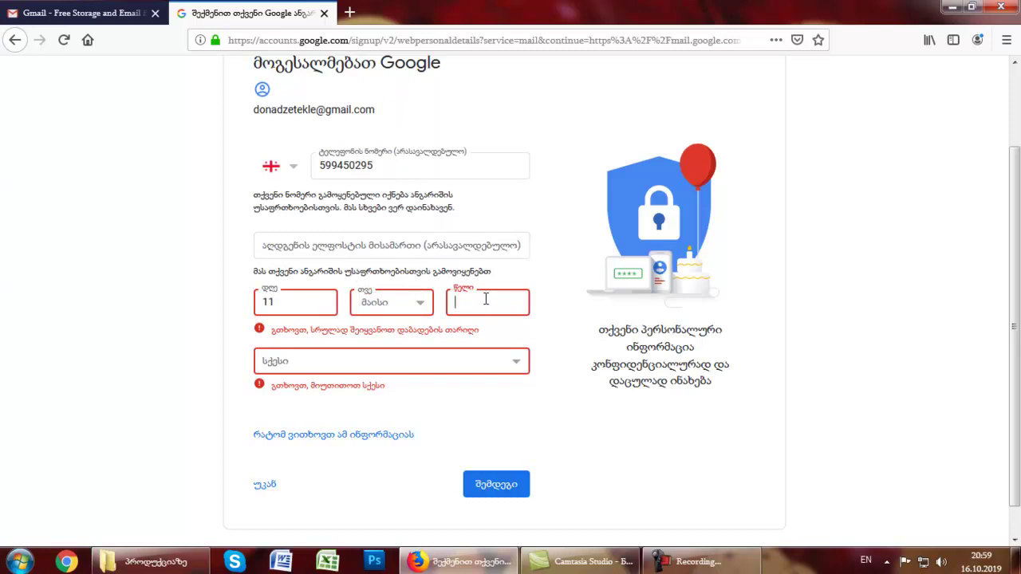
{"action": "left_click", "coordinate": [463, 372]}
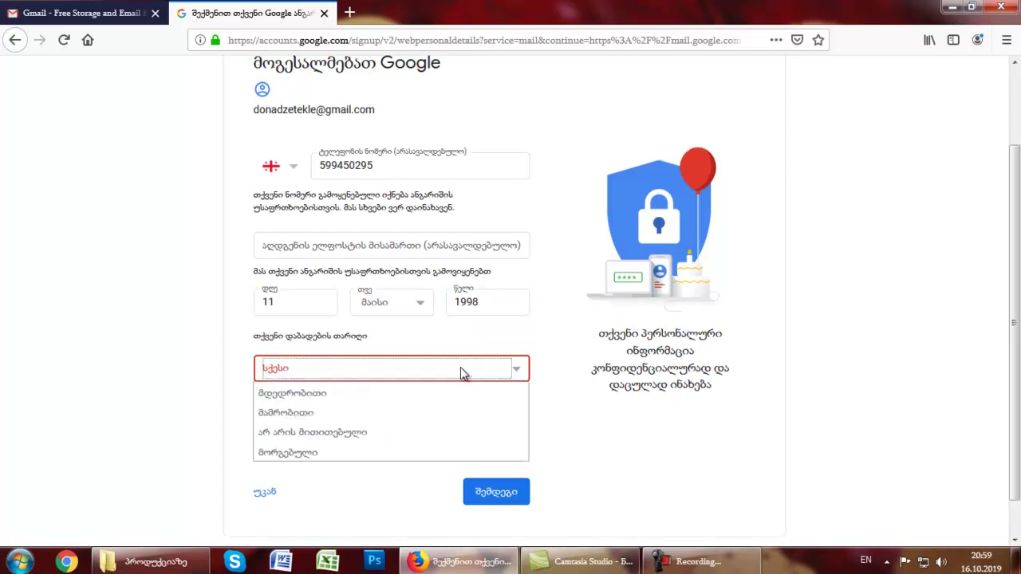
{"action": "left_click", "coordinate": [405, 393]}
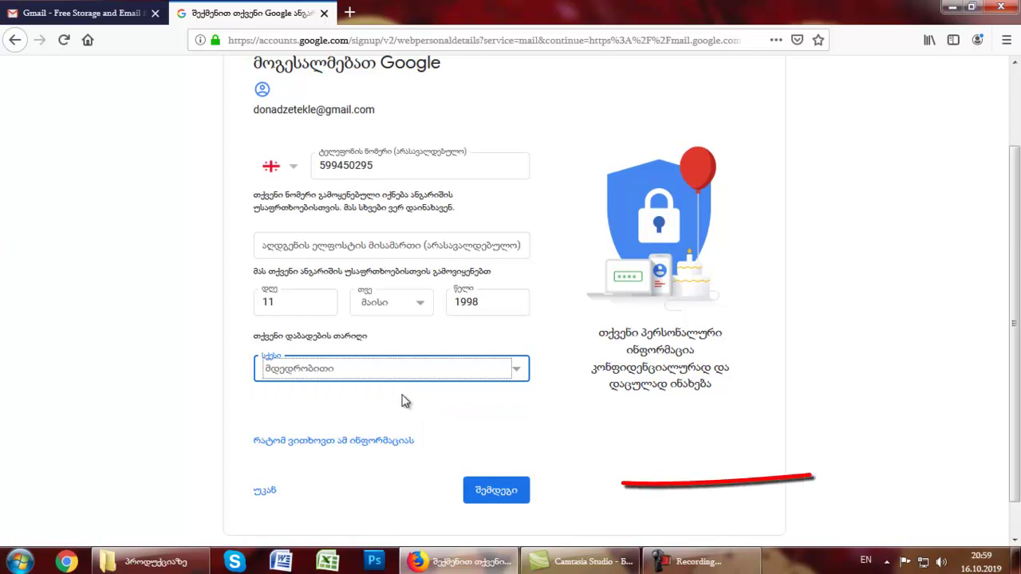
{"action": "left_click", "coordinate": [496, 492]}
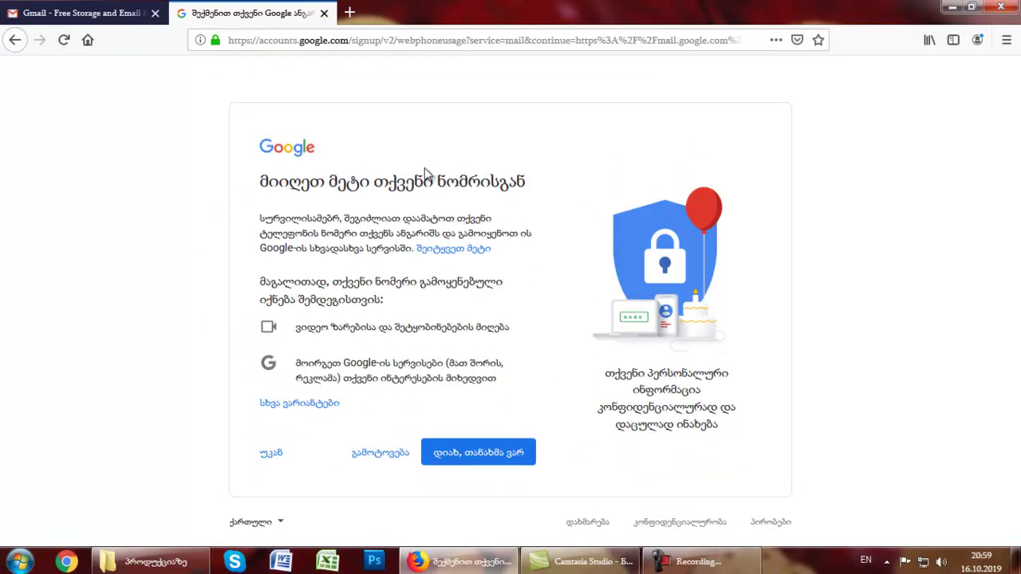
Skip the extra phone-number uses and agree to the Privacy and Terms.
{"action": "left_click", "coordinate": [372, 459]}
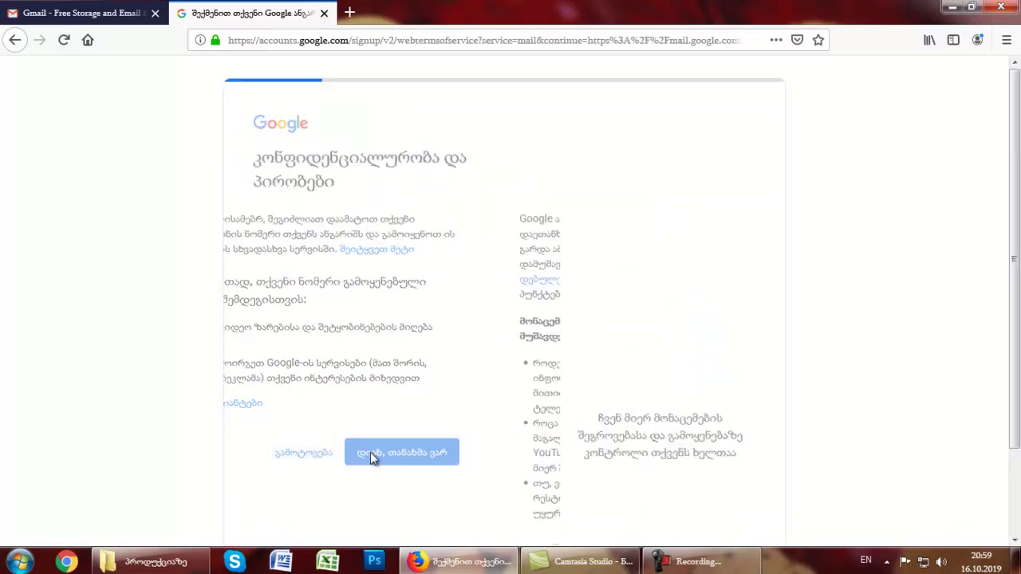
{"action": "scroll", "coordinate": [467, 310], "scroll_direction": "down", "scroll_amount": 1}
{"action": "scroll", "coordinate": [467, 310], "scroll_direction": "down", "scroll_amount": 5}
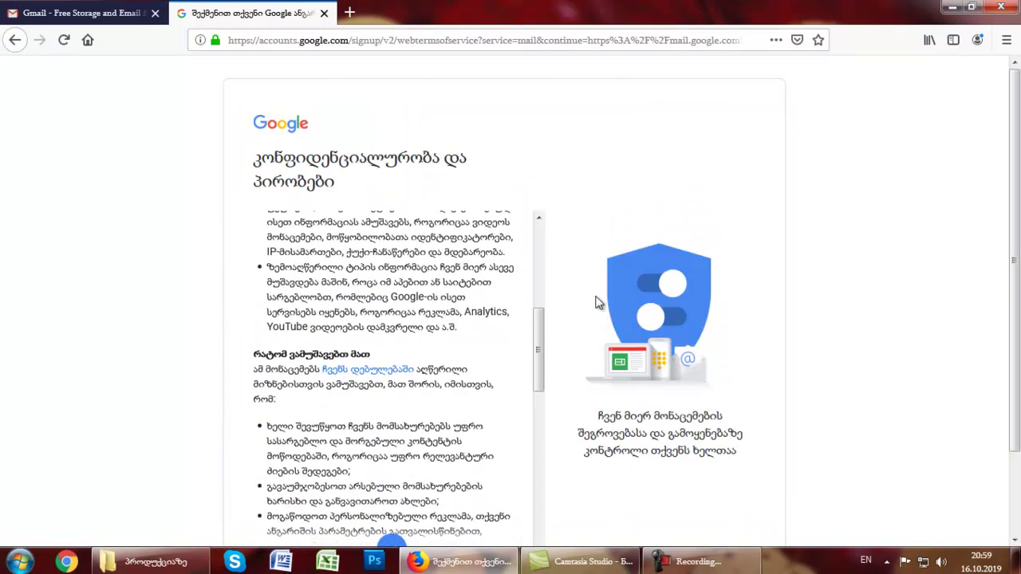
{"action": "scroll", "coordinate": [630, 307], "scroll_direction": "down", "scroll_amount": 2}
{"action": "scroll", "coordinate": [432, 345], "scroll_direction": "down", "scroll_amount": 10}
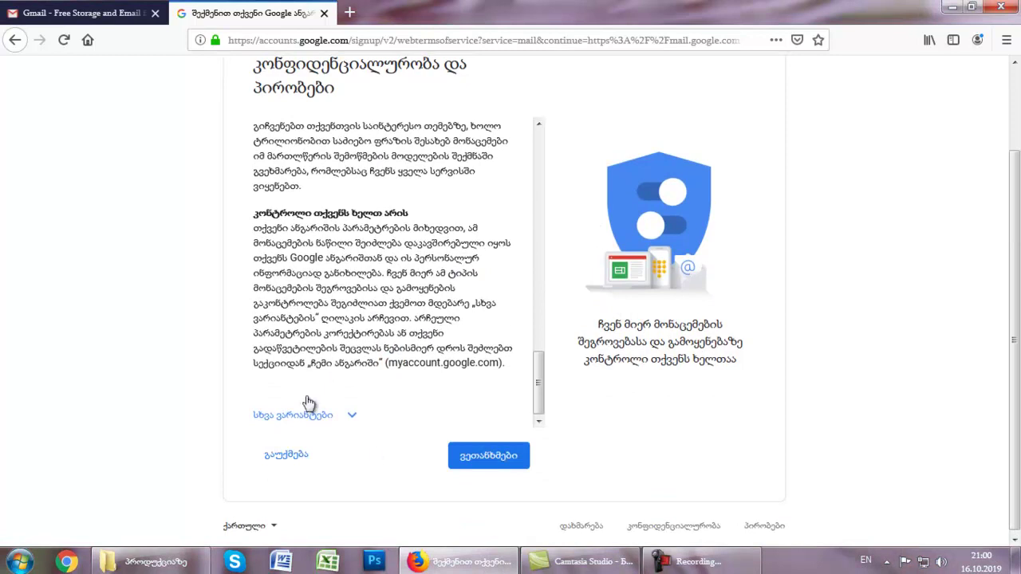
{"action": "scroll", "coordinate": [388, 280], "scroll_direction": "down", "scroll_amount": 1}
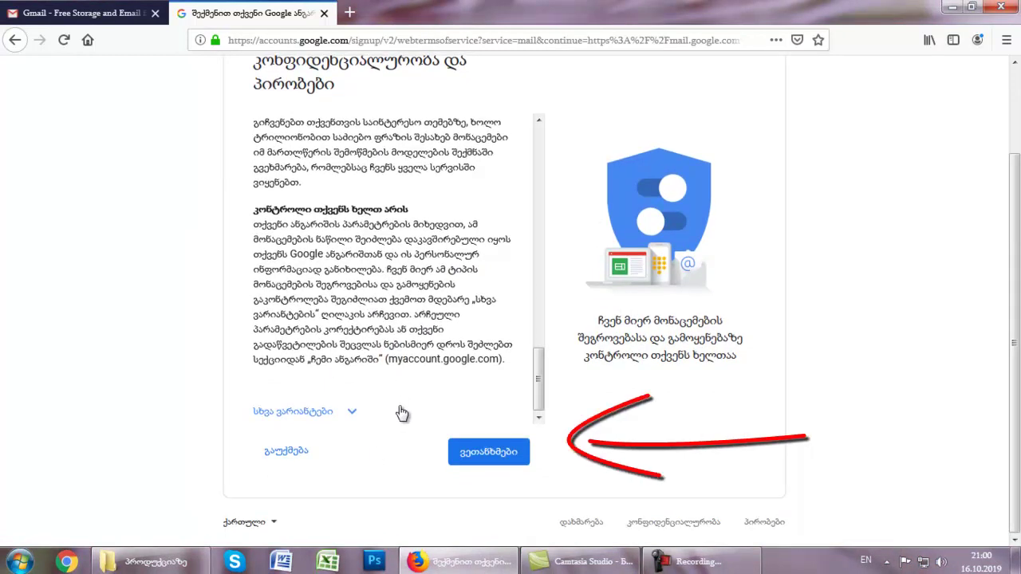
{"action": "left_click", "coordinate": [483, 455]}
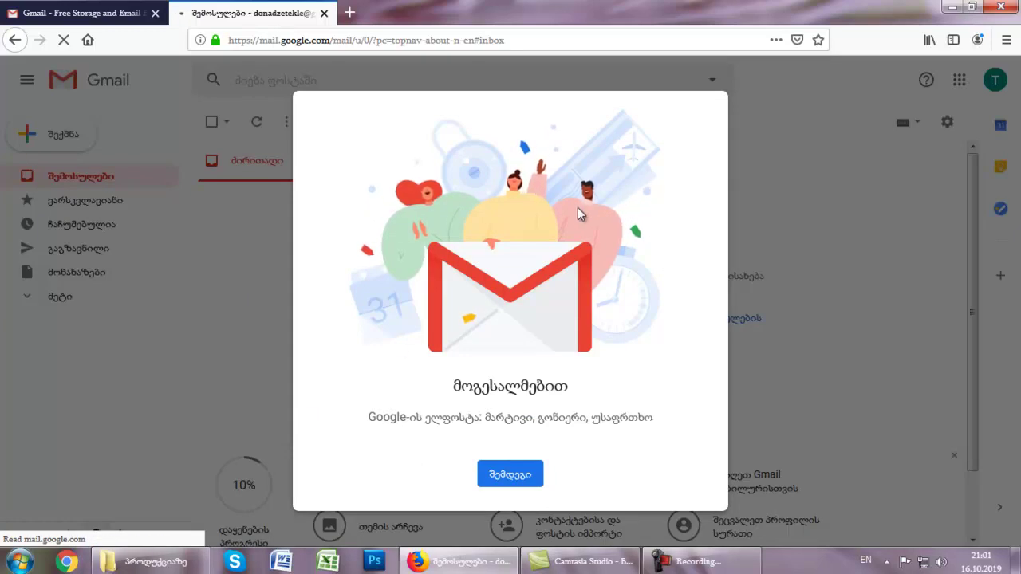
Dismiss the Gmail welcome dialog and keep the Default display density.
{"action": "left_click", "coordinate": [511, 475]}
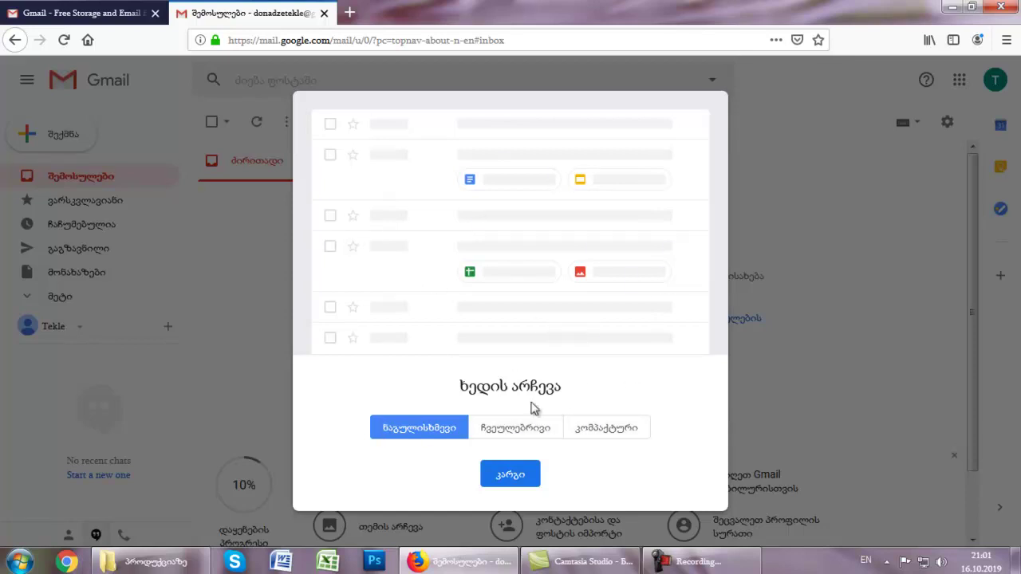
{"action": "left_click", "coordinate": [511, 475]}
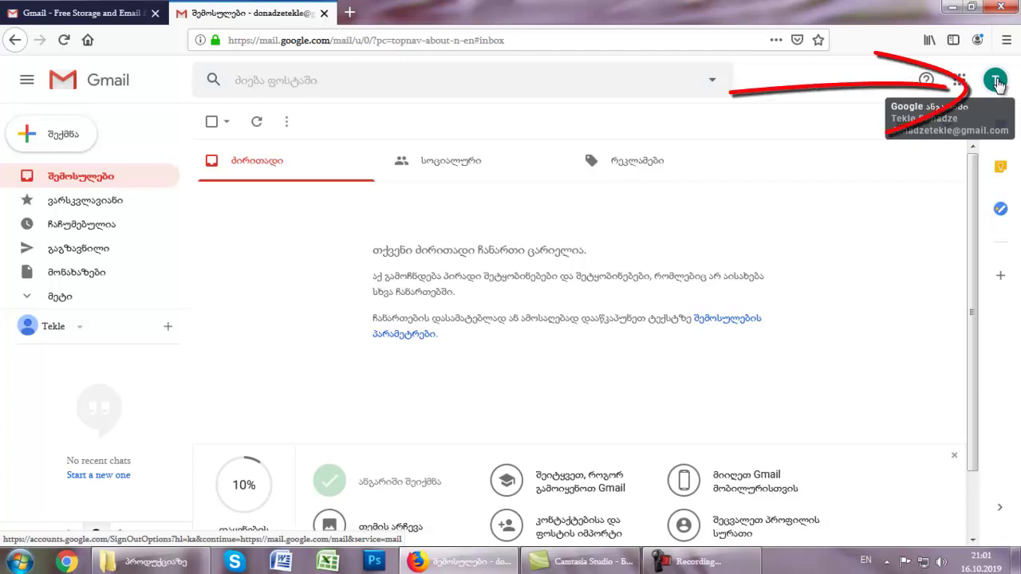
{"action": "left_click", "coordinate": [995, 81]}
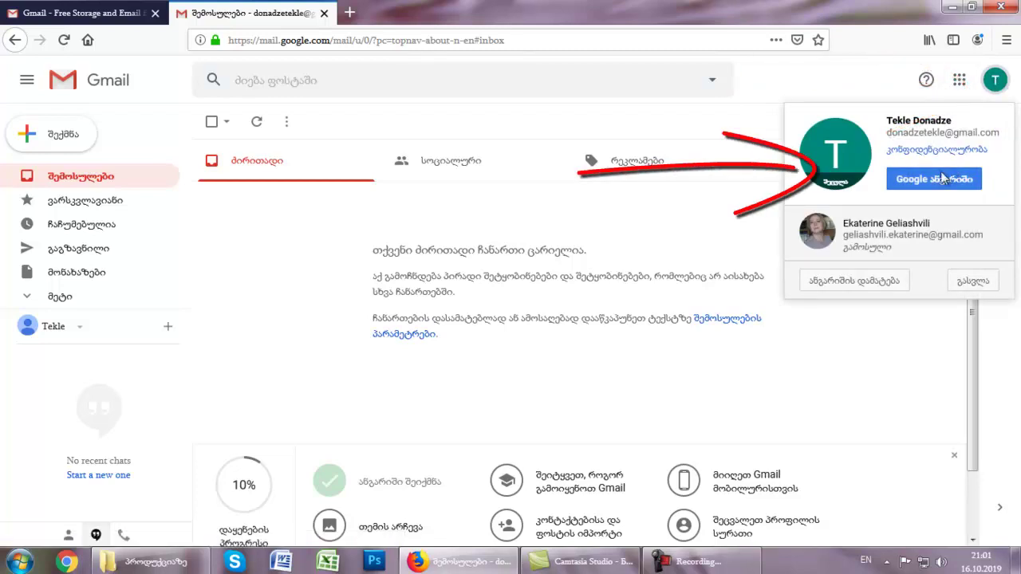
{"action": "left_click", "coordinate": [832, 183]}
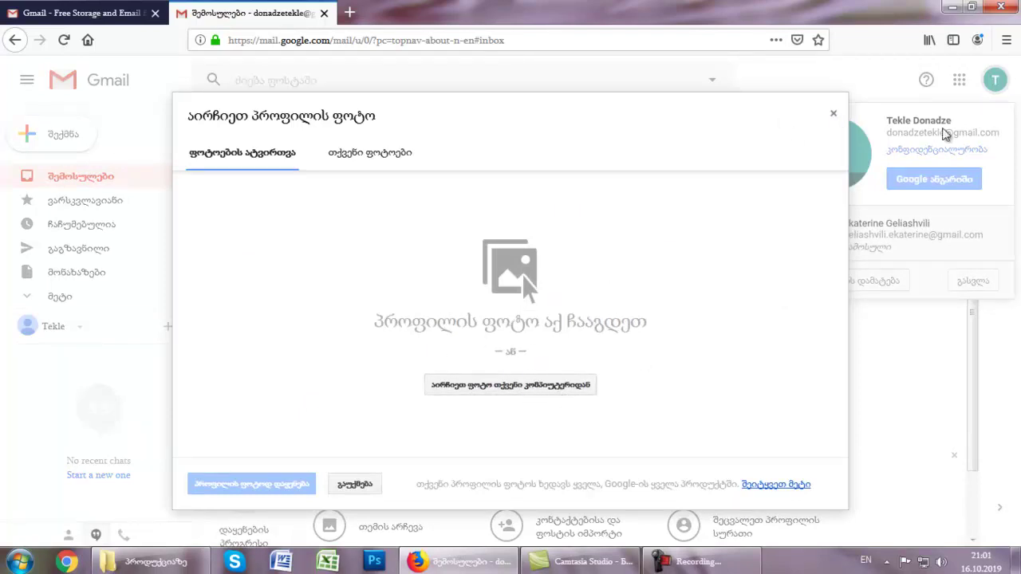
{"action": "left_click", "coordinate": [833, 114]}
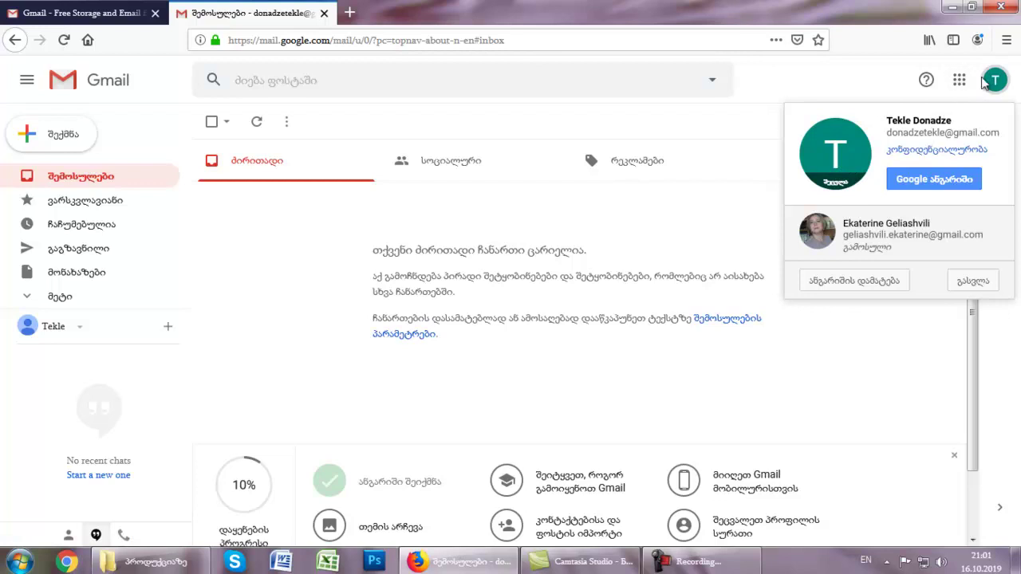
{"action": "left_click", "coordinate": [814, 80]}
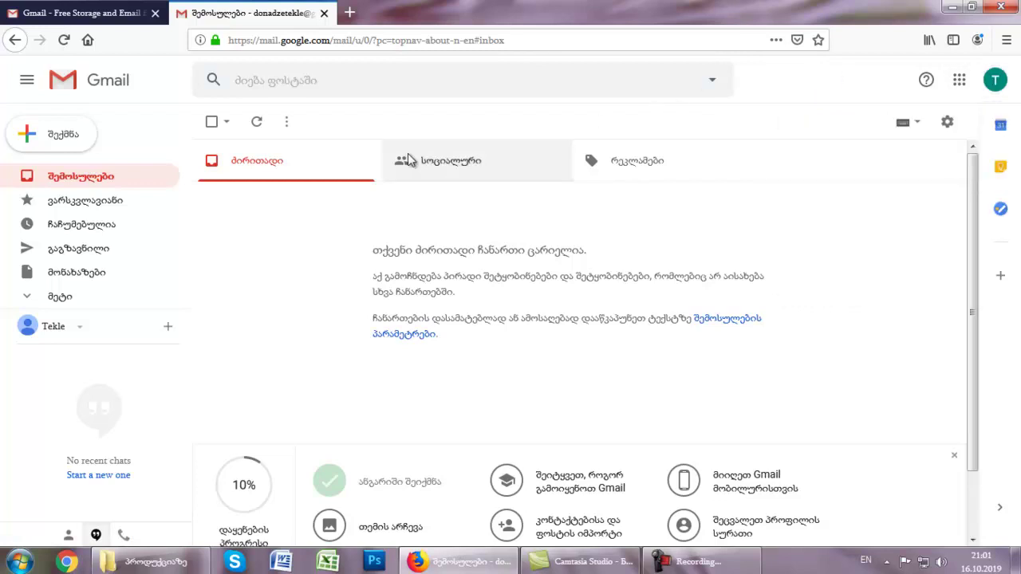
{"action": "left_click", "coordinate": [44, 140]}
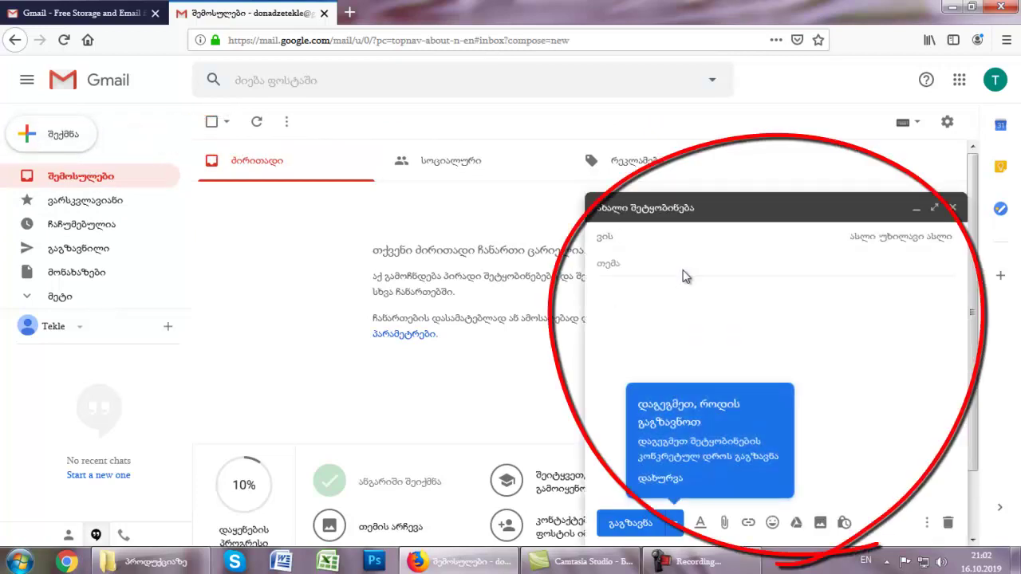
{"action": "left_click", "coordinate": [641, 263]}
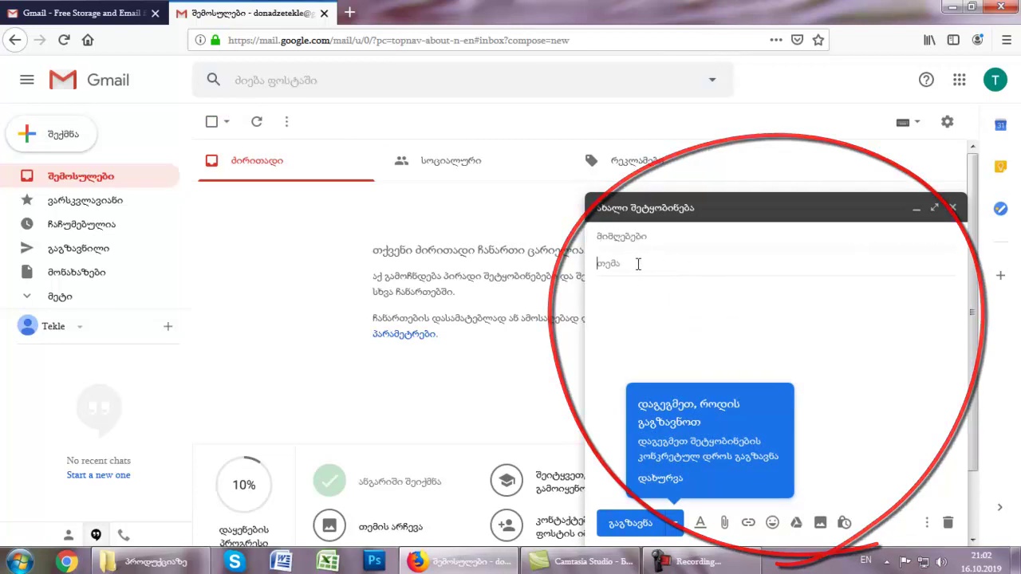
{"action": "left_click", "coordinate": [619, 325]}
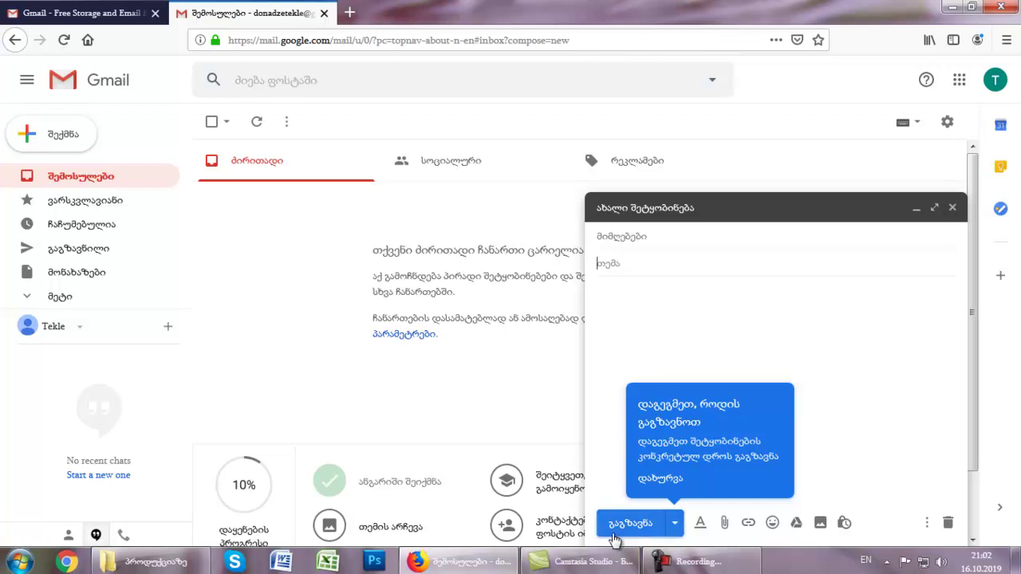
{"action": "left_click", "coordinate": [953, 208]}
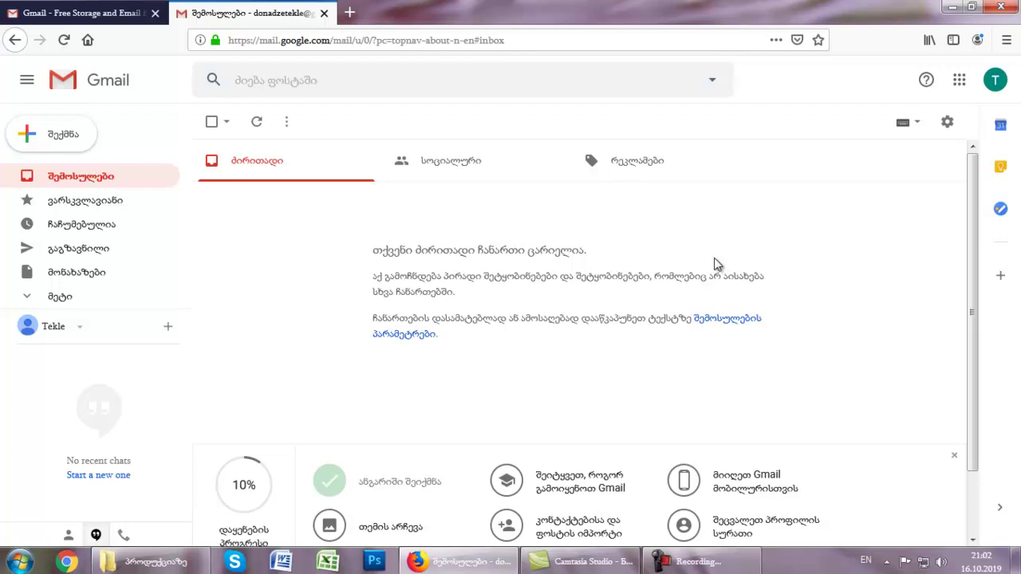
Open Gmail's full Settings page and bring the General tab's Signature row into view.
{"action": "left_click", "coordinate": [947, 124]}
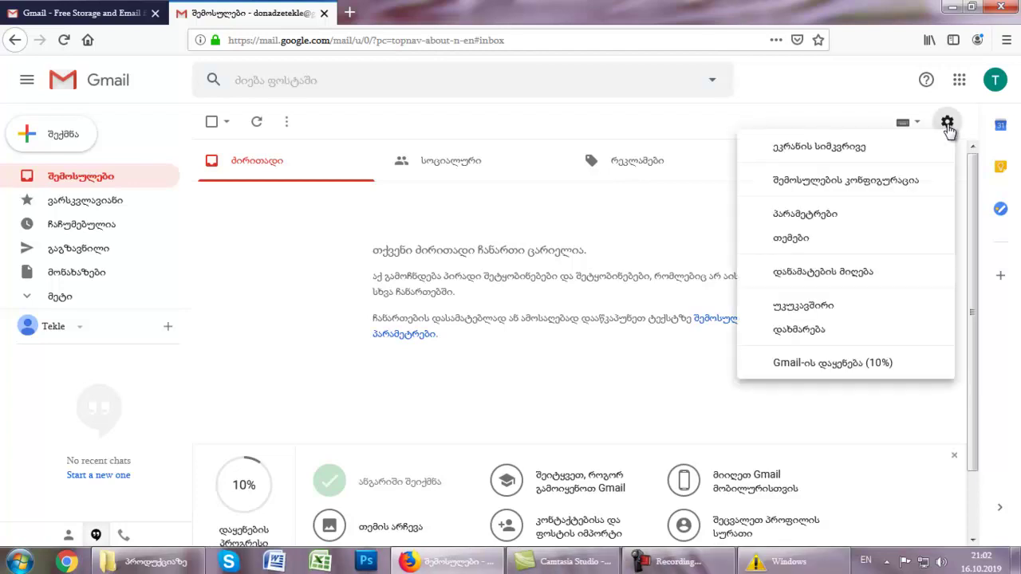
{"action": "left_click", "coordinate": [790, 217]}
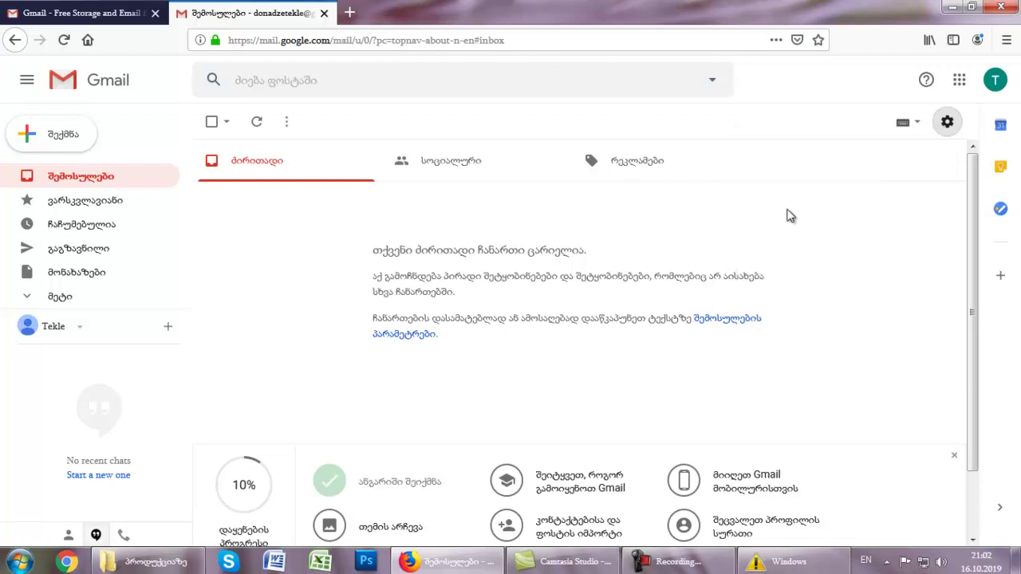
{"action": "scroll", "coordinate": [877, 275], "scroll_direction": "down", "scroll_amount": 7}
{"action": "scroll", "coordinate": [881, 276], "scroll_direction": "down", "scroll_amount": 7}
{"action": "scroll", "coordinate": [881, 276], "scroll_direction": "down", "scroll_amount": 2}
{"action": "scroll", "coordinate": [881, 276], "scroll_direction": "down", "scroll_amount": 7}
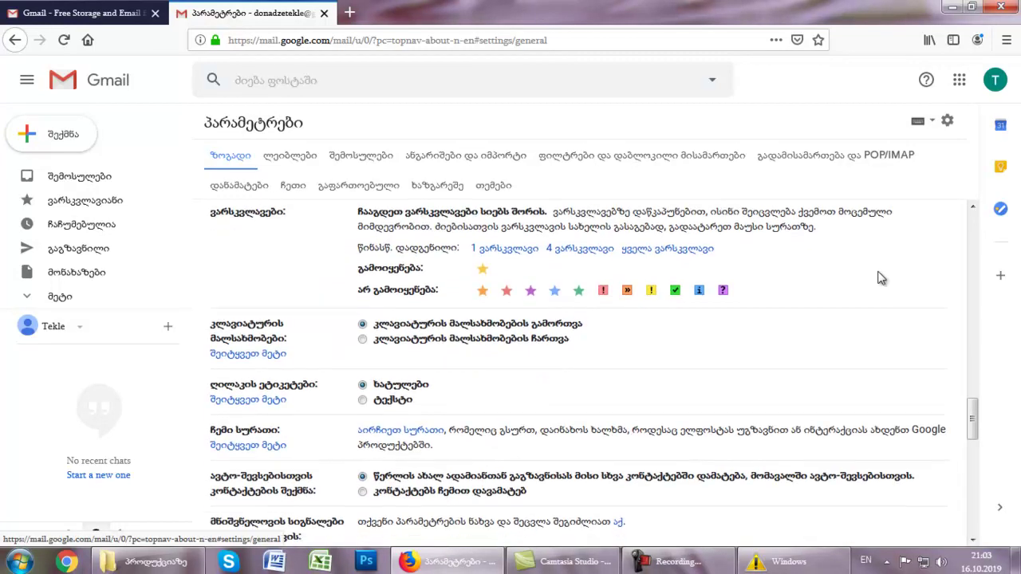
{"action": "scroll", "coordinate": [881, 276], "scroll_direction": "down", "scroll_amount": 2}
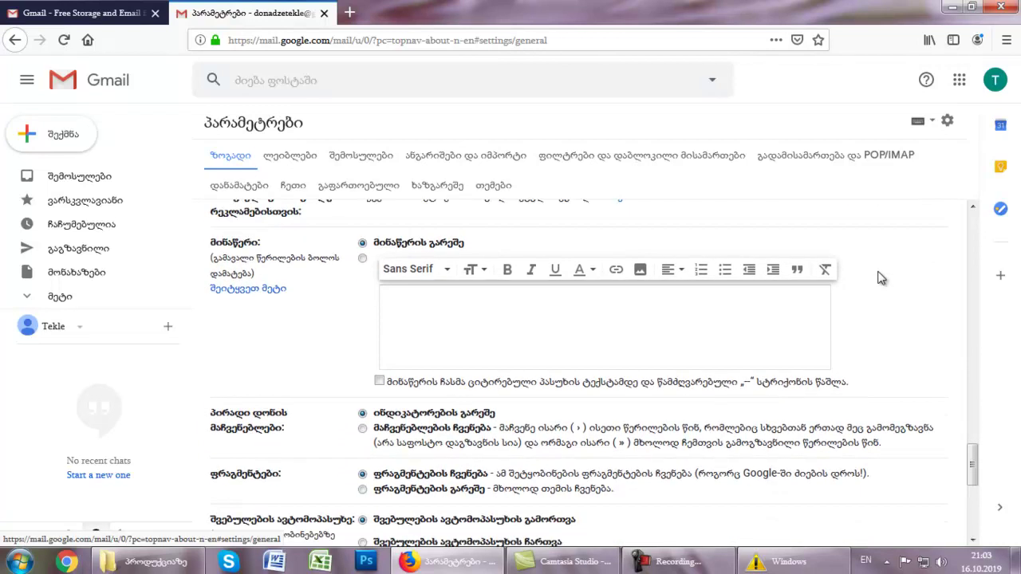
{"action": "scroll", "coordinate": [881, 276], "scroll_direction": "down", "scroll_amount": 5}
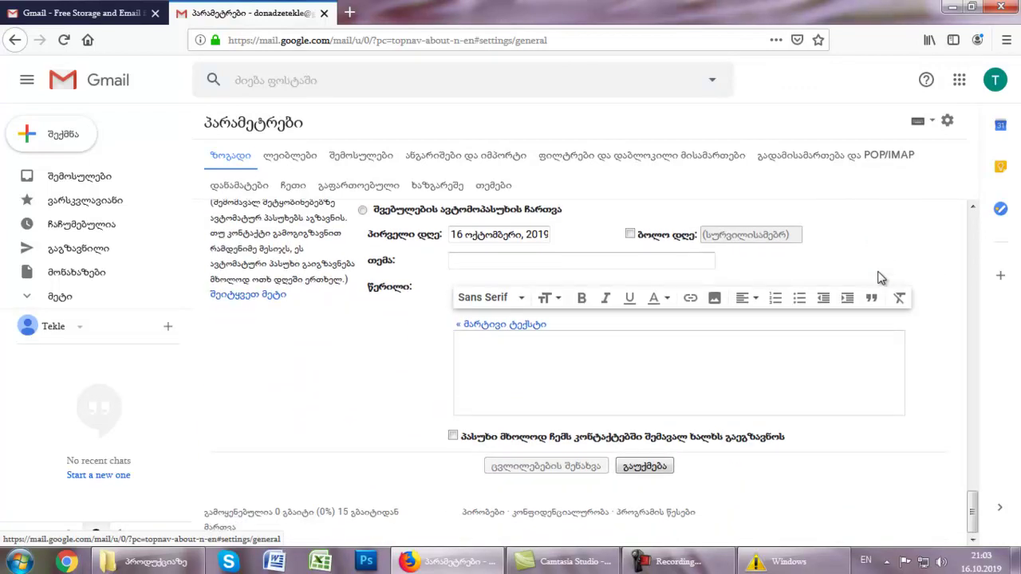
{"action": "scroll", "coordinate": [881, 277], "scroll_direction": "up", "scroll_amount": 4}
{"action": "scroll", "coordinate": [881, 276], "scroll_direction": "up", "scroll_amount": 6}
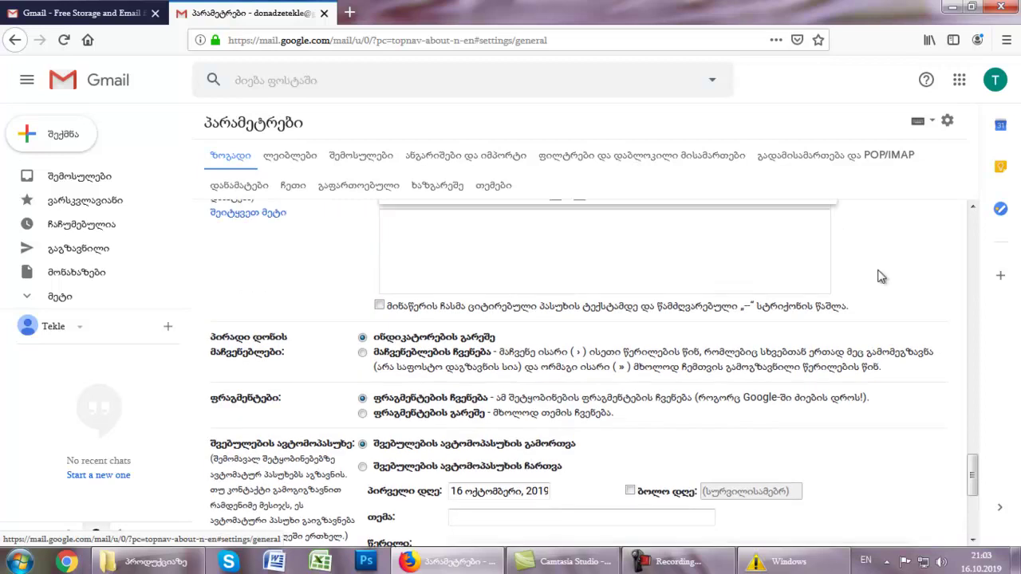
{"action": "scroll", "coordinate": [881, 276], "scroll_direction": "down", "scroll_amount": 10}
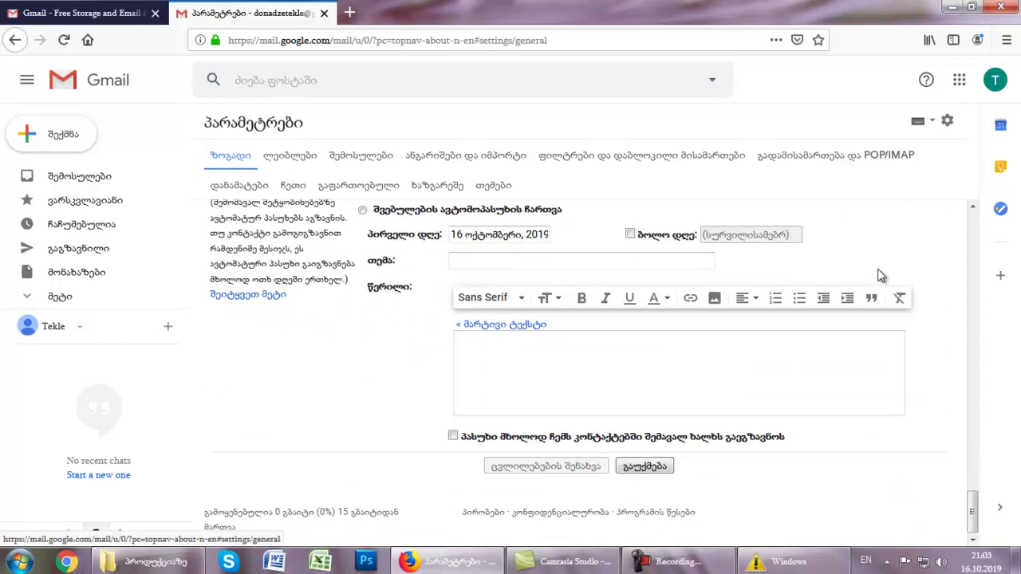
{"action": "scroll", "coordinate": [881, 277], "scroll_direction": "up", "scroll_amount": 10}
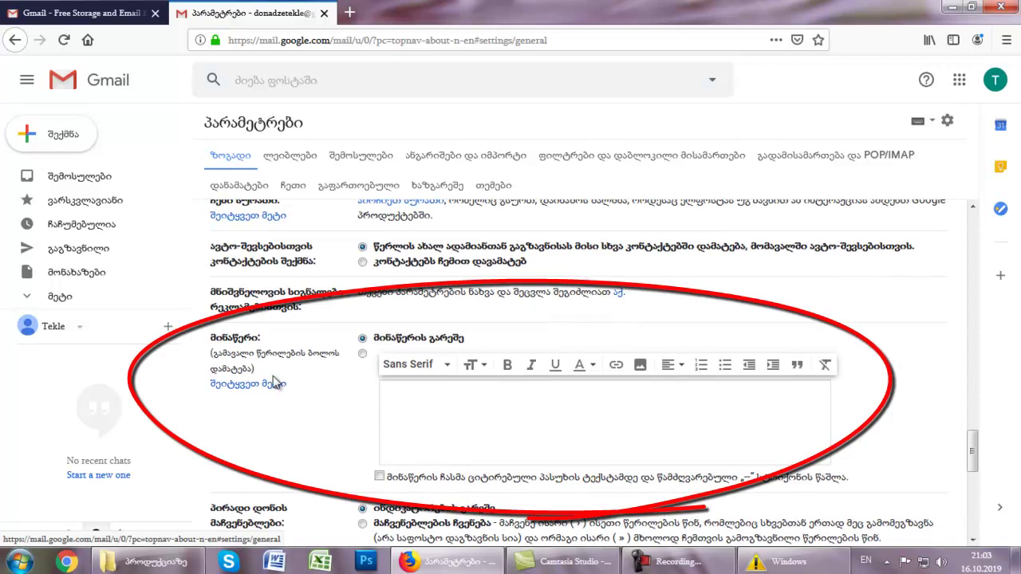
Enable a custom signature 'პატივისცემით,' plus the account holder's full name, and save changes.
{"action": "left_click", "coordinate": [362, 354]}
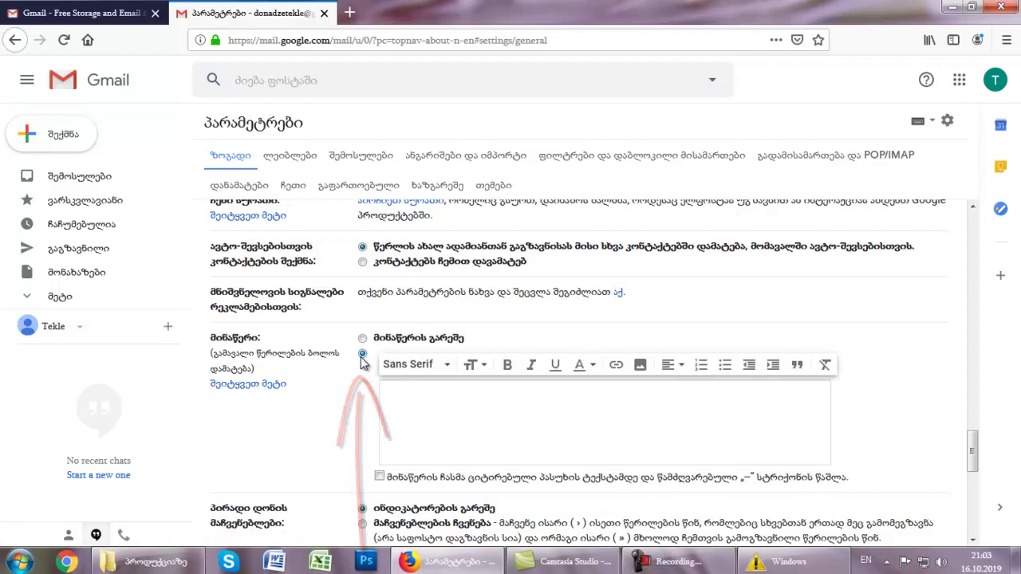
{"action": "left_click", "coordinate": [439, 404]}
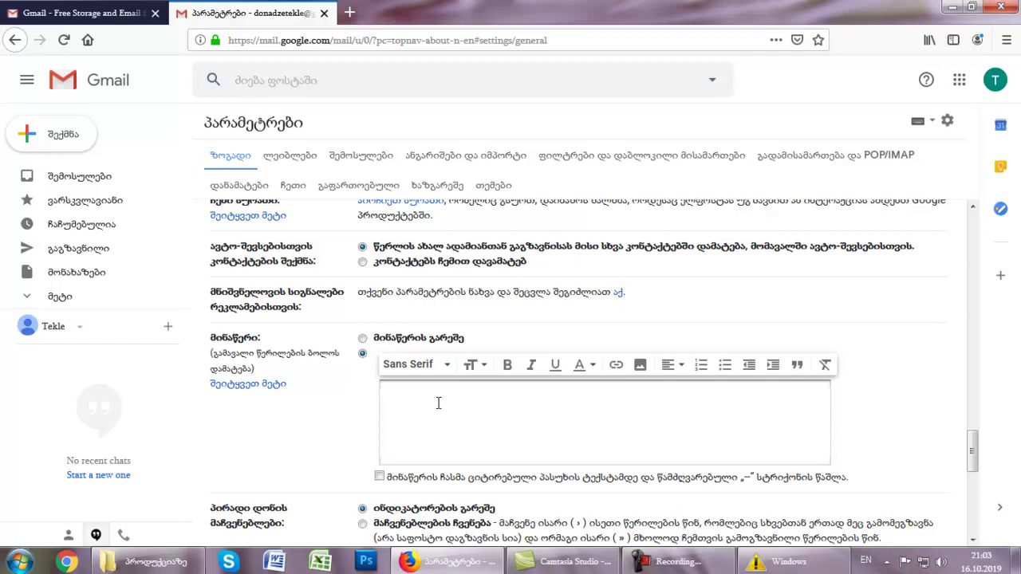
{"action": "key", "text": "alt+shift"}
{"action": "type", "text": "პატივის"}
{"action": "type", "text": "ცემით"}
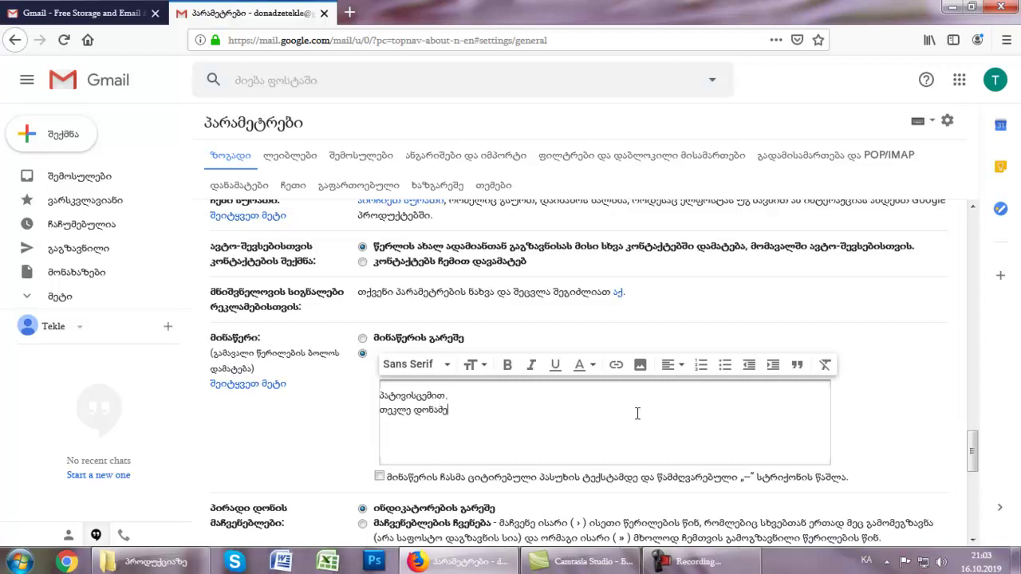
{"action": "left_click_drag", "start_coordinate": [977, 453], "coordinate": [977, 515]}
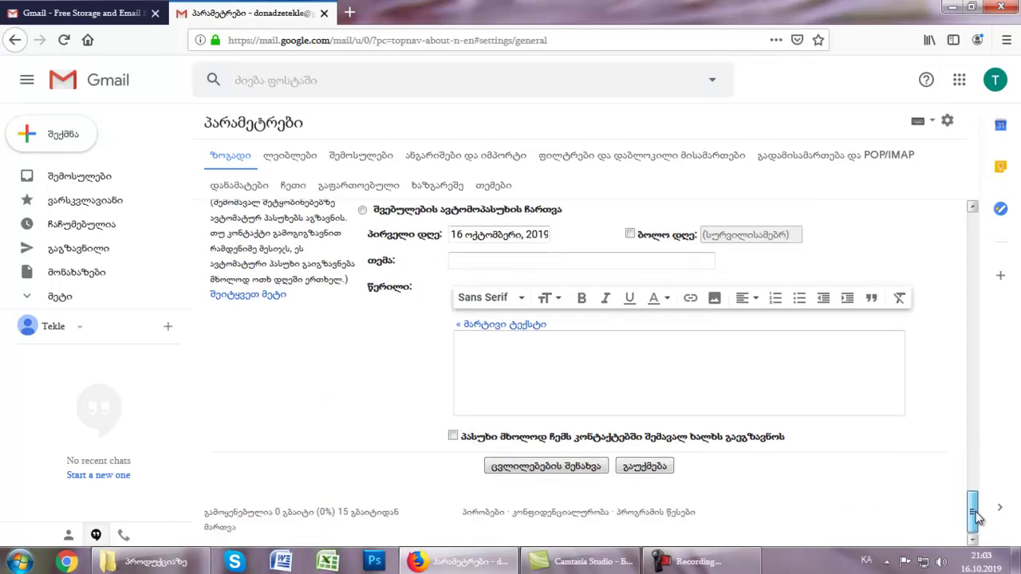
{"action": "left_click", "coordinate": [550, 467]}
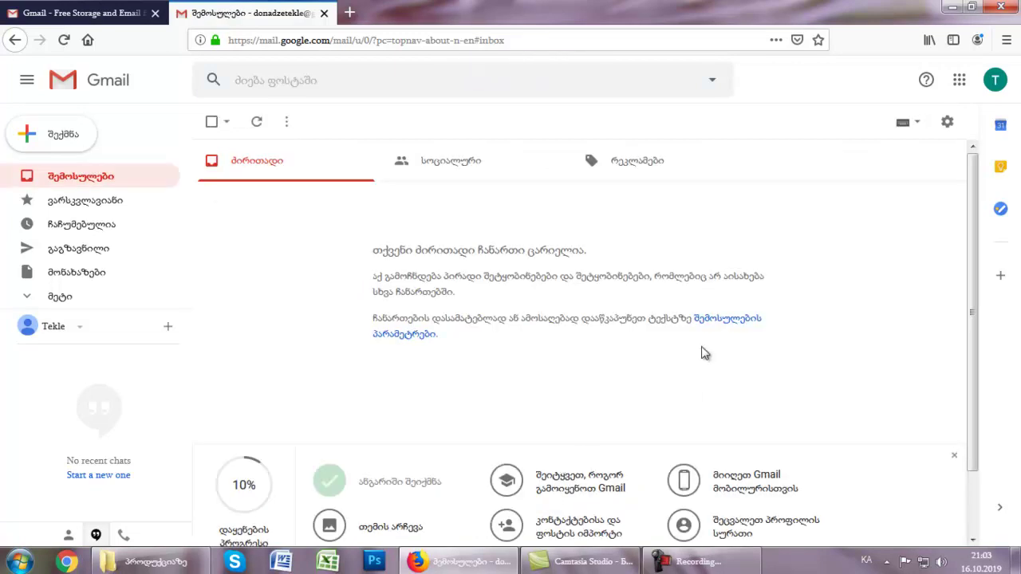
Start a new message with the subject 'თბილისი'.
{"action": "left_click", "coordinate": [57, 137]}
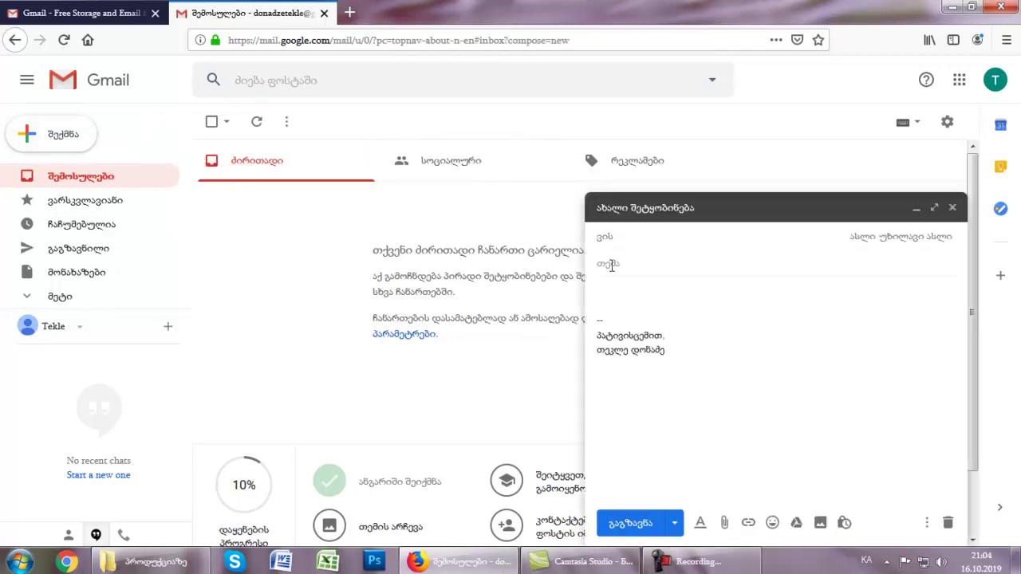
{"action": "left_click", "coordinate": [611, 265]}
{"action": "type", "text": "თბილისი"}
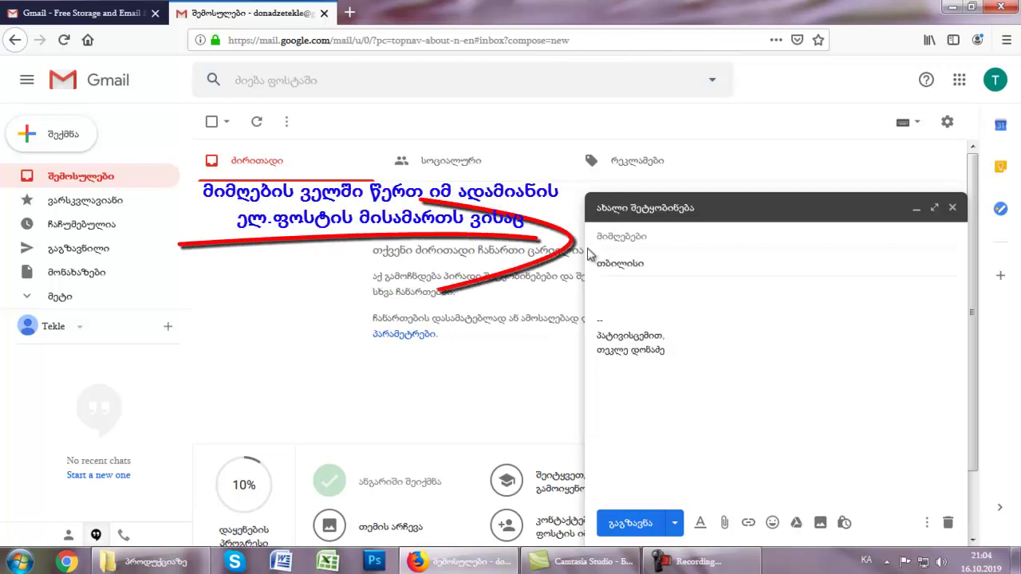
Write the greeting 'მოგესალმებით,' followed by a line of dashes in the body.
{"action": "left_click", "coordinate": [600, 294]}
{"action": "type", "text": "ჭოგესალმებით"}
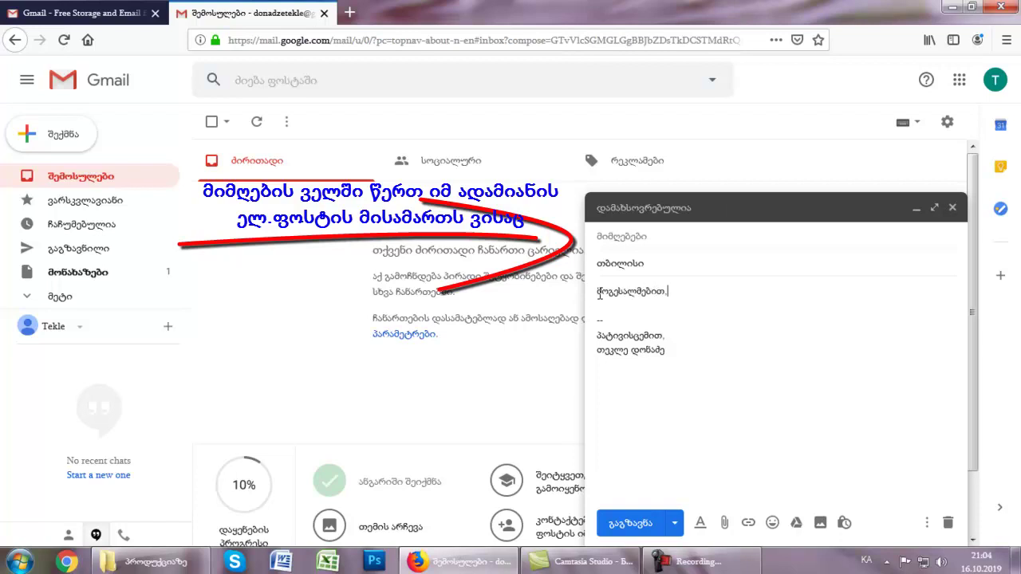
{"action": "type", "text": ","}
{"action": "key", "text": "Return"}
{"action": "type", "text": "----------"}
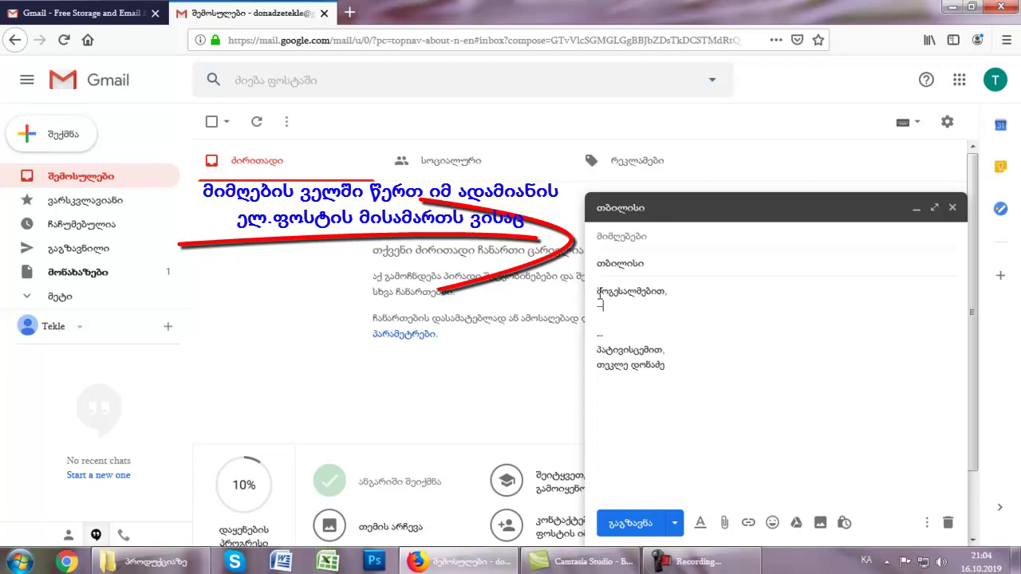